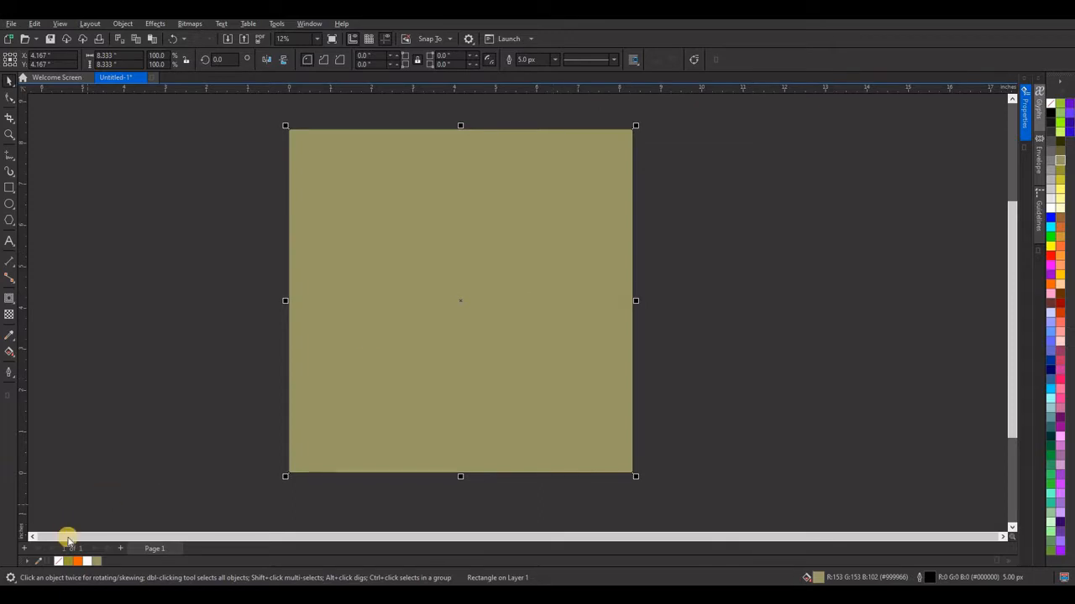
- Remove the outline from the olive square and deselect it
right_click(58, 561)
click(175, 284)
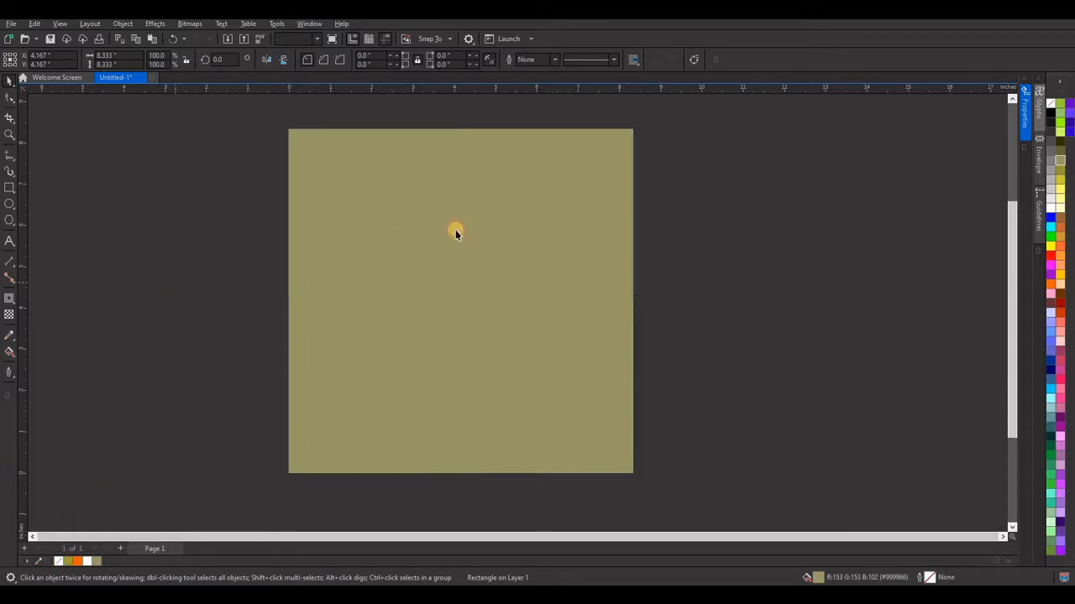
- Draw a paragraph text frame inside the square, about 7.87 in wide and 7.11 in tall, leaving a wider margin above it
click(9, 239)
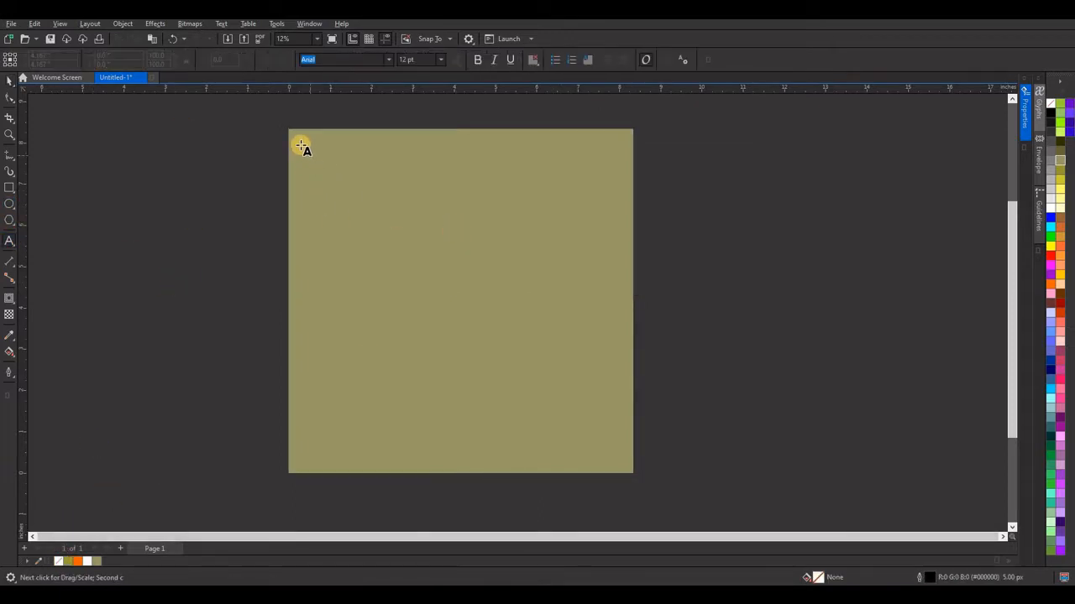
drag(299, 142, 623, 465)
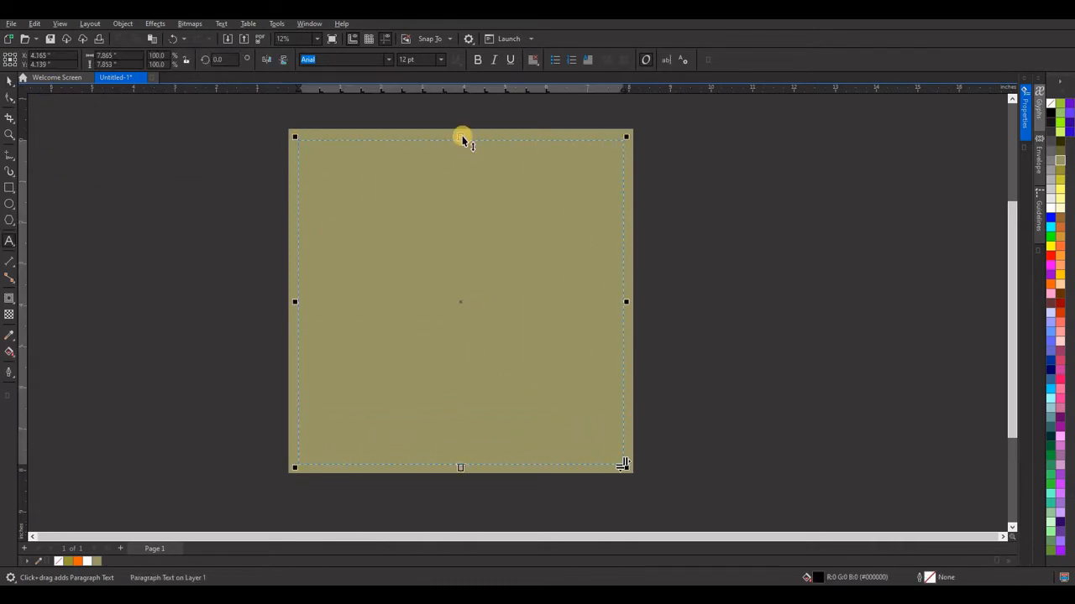
drag(462, 137, 465, 169)
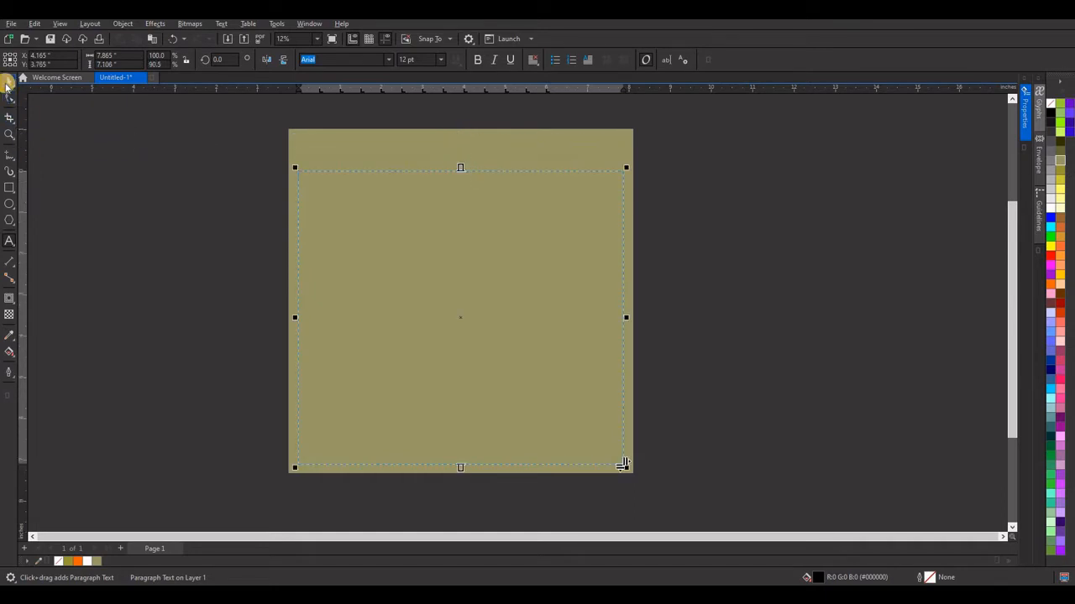
click(7, 85)
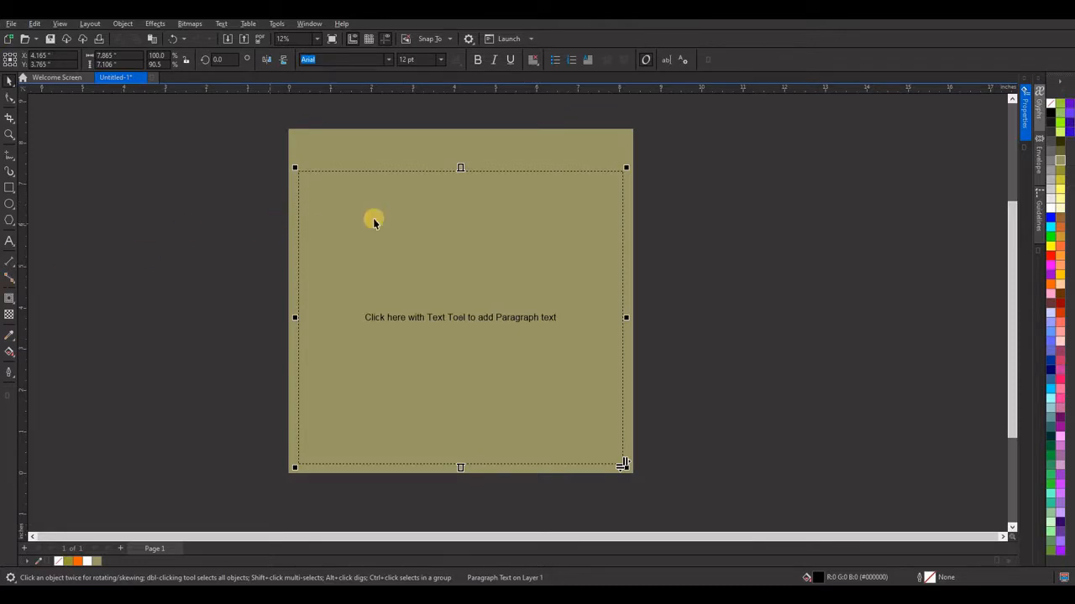
- Paste the copied Lorem Ipsum passage, starting "Contrary to popular belief", inside the empty paragraph text frame
key(ctrl+v)
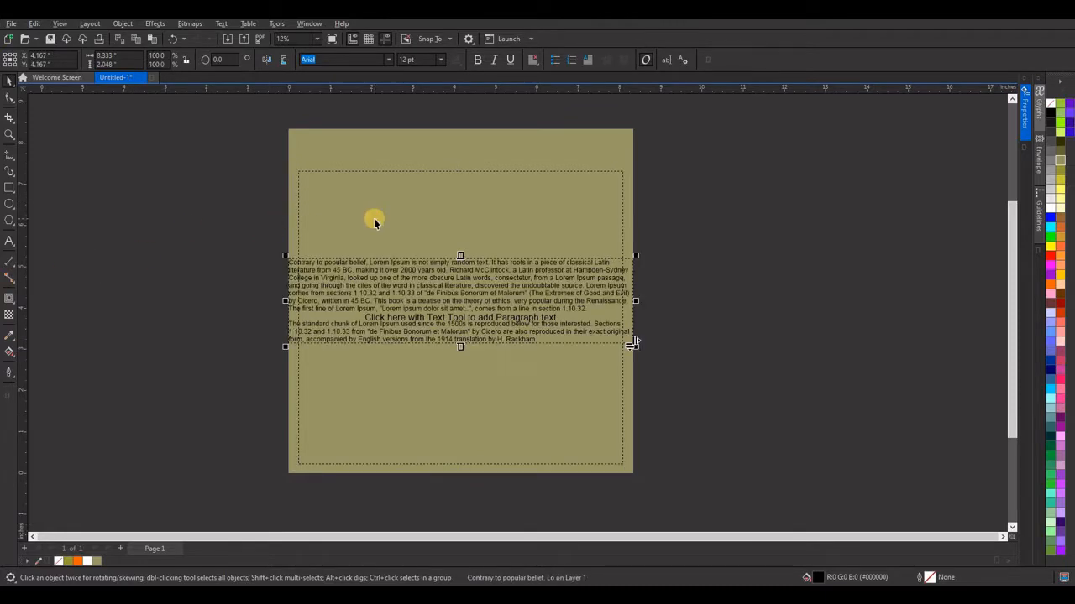
key(ctrl+z)
click(9, 243)
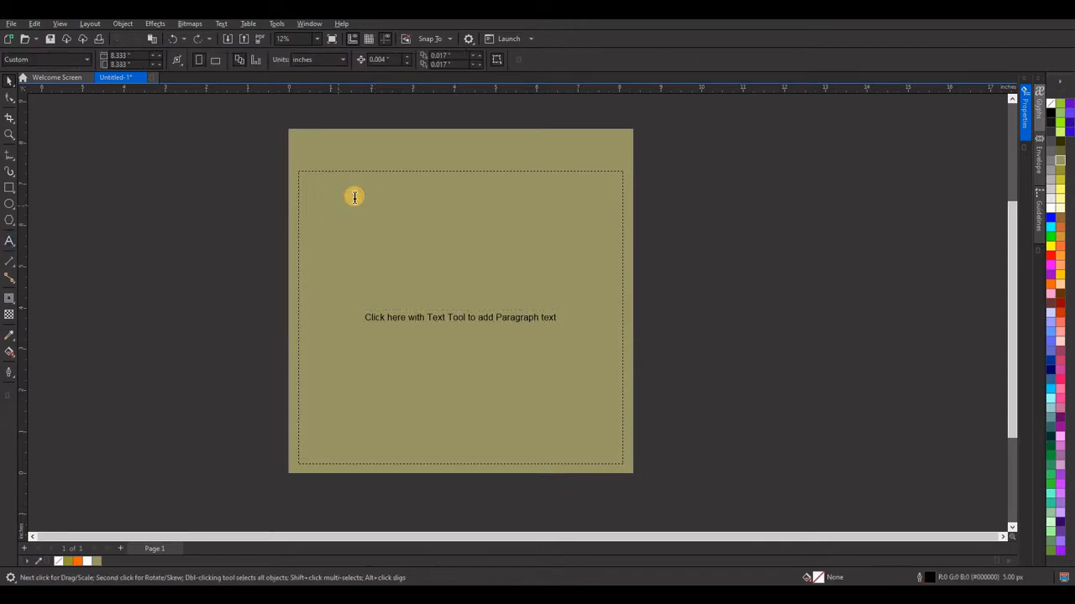
click(341, 194)
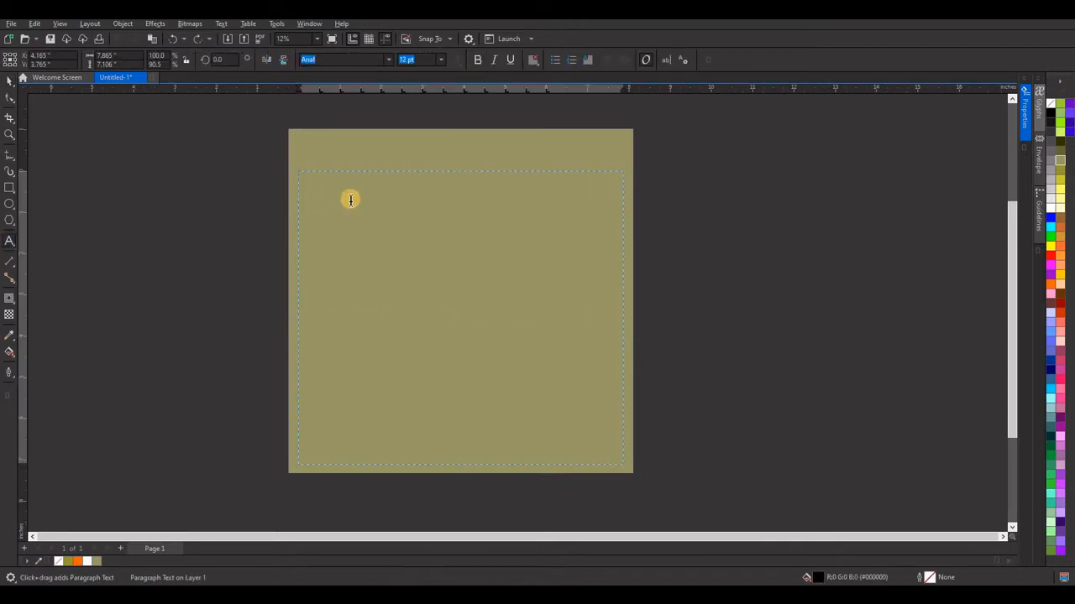
text(Contrary to popular belief, Lorem Ipsum is not simply random text. It has roots in a piece of classical Latin literature from 45 BC, making it over 2000 years old. Richard McClintock, a Latin professor at Hampden-Sydney College in Virginia, looked up one of the more obscure Latin words, consectetur, from a Lorem Ipsum passage, and going through the cites of the word in classical literature, discovered the undoubtable source. Lorem Ipsum comes from sections 1.10.32 and 1.10.33 of "de Finibus Bonorum et Malorum" (The Extremes of Good and Evil) by Cicero, written in 45 BC. This book is a treatise on the theory of ethics, very popular during the Renaissance. The first line of Lorem Ipsum, "Lorem ipsum dolor sit amet..", comes from a line in section 1.10.32.  The standard chunk of Lorem Ipsum used since the 1500s is reproduced below for those interested. Sections 1.10.32 and 1.10.33 from "de Finibus Bonorum et Malorum" by Cicero are also reproduced in their exact original form, accompanied by English versions from the 1914 translation by H. Rackham.)
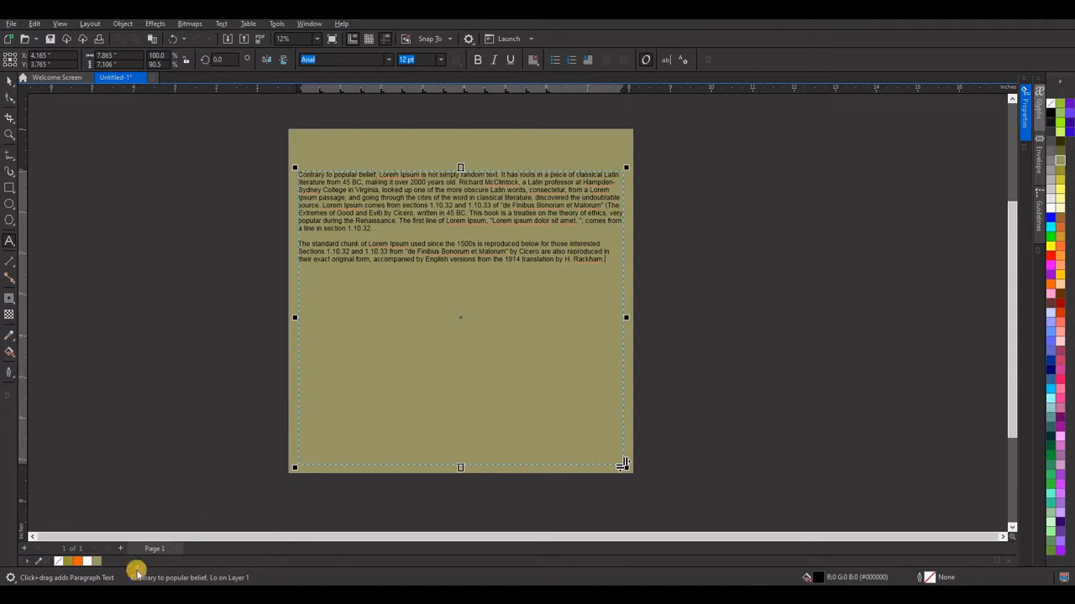
- Check the source passage on lipsum.com, then paste the same Lorem Ipsum text two more times at the end of the frame's text
key(alt+Tab)
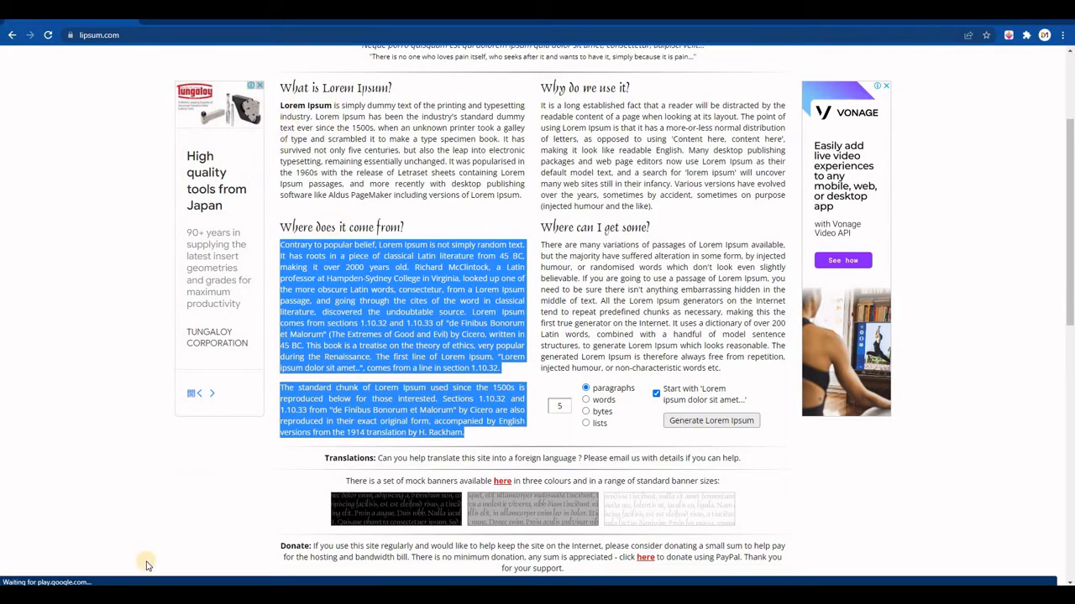
key(alt+Tab)
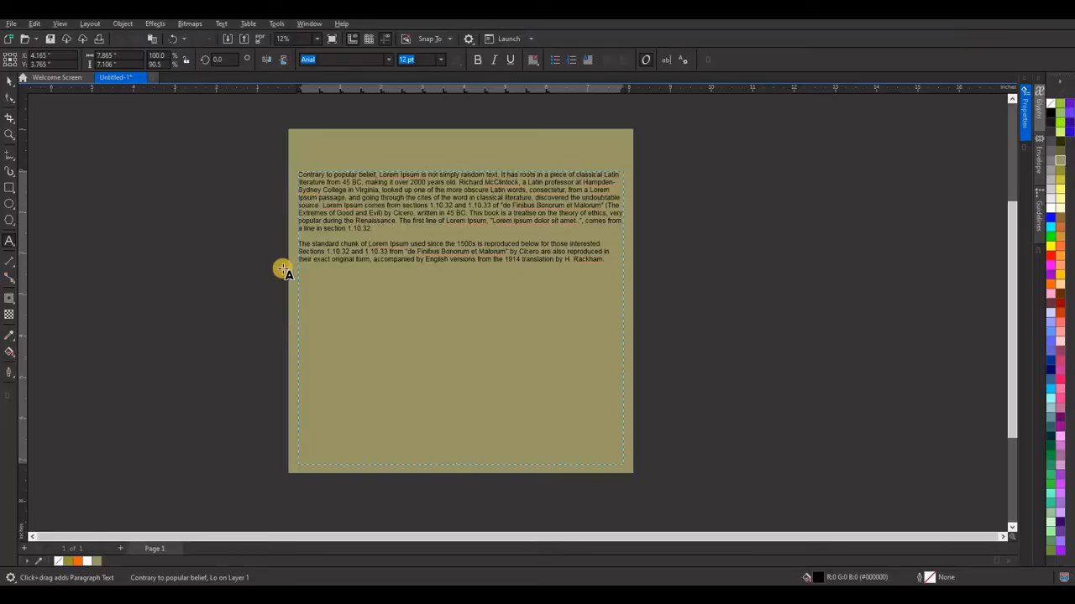
click(610, 263)
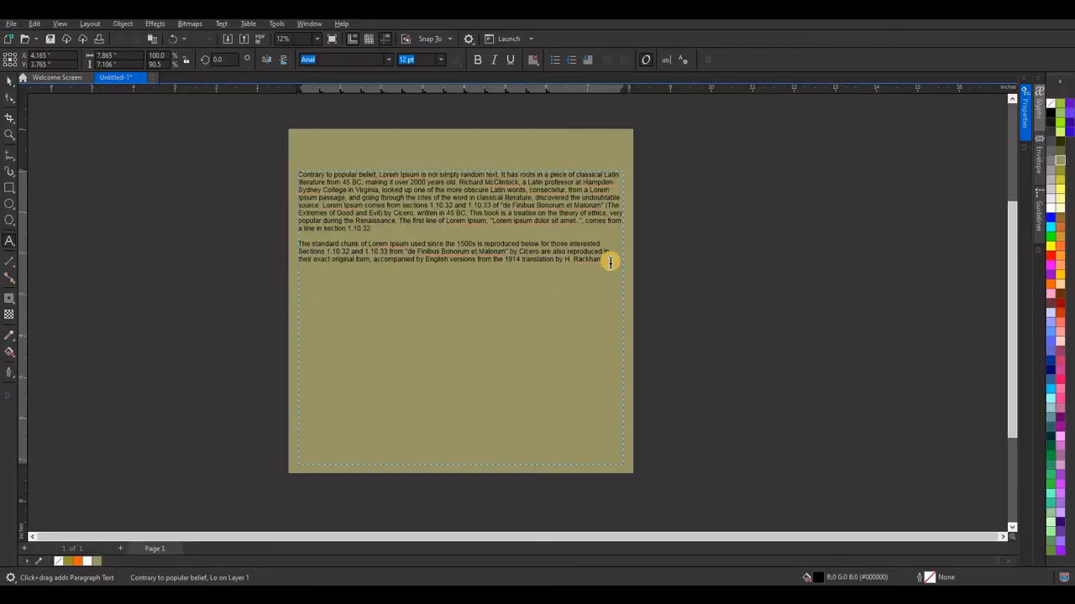
text(Contrary to popular belief, Lorem Ipsum is not simply random text. It has roots in a piece of classical Latin literature from 45 BC, making it over 2000 years old. Richard McClintock, a Latin professor at Hampden-Sydney College in Virginia, looked up one of the more obscure Latin words, consectetur, from a Lorem Ipsum passage, and going through the cites of the word in classical literature, discovered the undoubtable source. Lorem Ipsum comes from sections 1.10.32 and 1.10.33 of "de Finibus Bonorum et Malorum" (The Extremes of Good and Evil) by Cicero, written in 45 BC. This book is a treatise on the theory of ethics, very popular during the Renaissance. The first line of Lorem Ipsum, "Lorem ipsum dolor sit amet..", comes from a line in section 1.10.32.  The standard chunk of Lorem Ipsum used since the 1500s is reproduced below for those interested. Sections 1.10.32 and 1.10.33 from "de Finibus Bonorum et Malorum" by Cicero are also reproduced in their exact original form, accompanied by English versions from the 1914 translation by H. Rackham.)
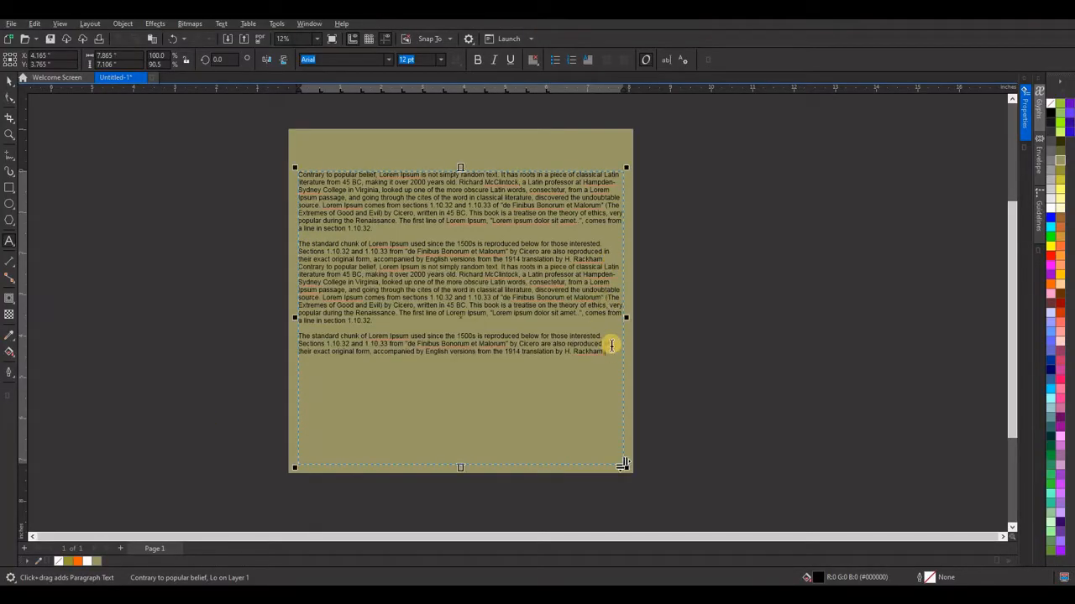
text(Contrary to popular belief, Lorem Ipsum is not simply random text. It has roots in a piece of classical Latin literature from 45 BC, making it over 2000 years old. Richard McClintock, a Latin professor at Hampden-Sydney College in Virginia, looked up one of the more obscure Latin words, consectetur, from a Lorem Ipsum passage, and going through the cites of the word in classical literature, discovered the undoubtable source. Lorem Ipsum comes from sections 1.10.32 and 1.10.33 of "de Finibus Bonorum et Malorum" (The Extremes of Good and Evil) by Cicero, written in 45 BC. This book is a treatise on the theory of ethics, very popular during the Renaissance. The first line of Lorem Ipsum, "Lorem ipsum dolor sit amet..", comes from a line in section 1.10.32.  The standard chunk of Lorem Ipsum used since the 1500s is reproduced below for those interested. Sections 1.10.32 and 1.10.33 from "de Finibus Bonorum et Malorum" by Cicero are also reproduced in their exact original form, accompanied by English versions from the 1914 translation by H. Rackham.)
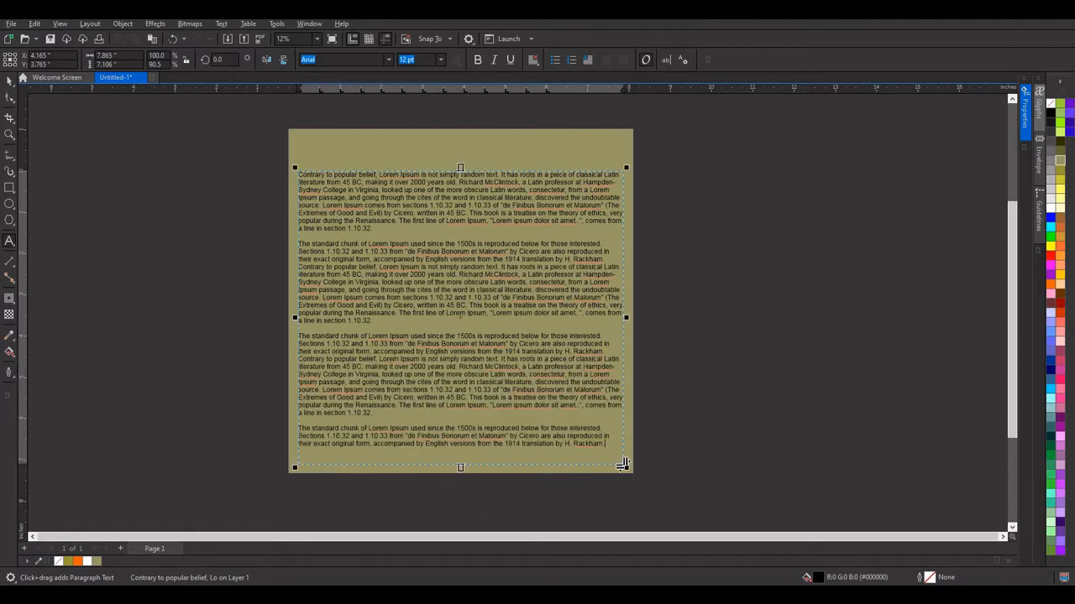
- Set the font size of the whole paragraph text to 14 pt
click(8, 80)
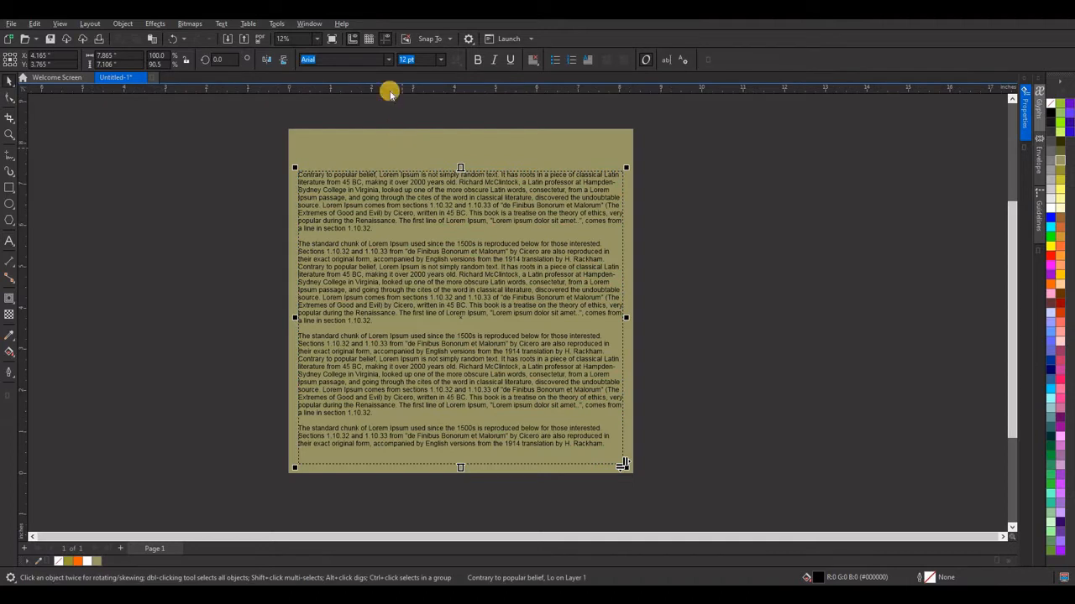
click(439, 61)
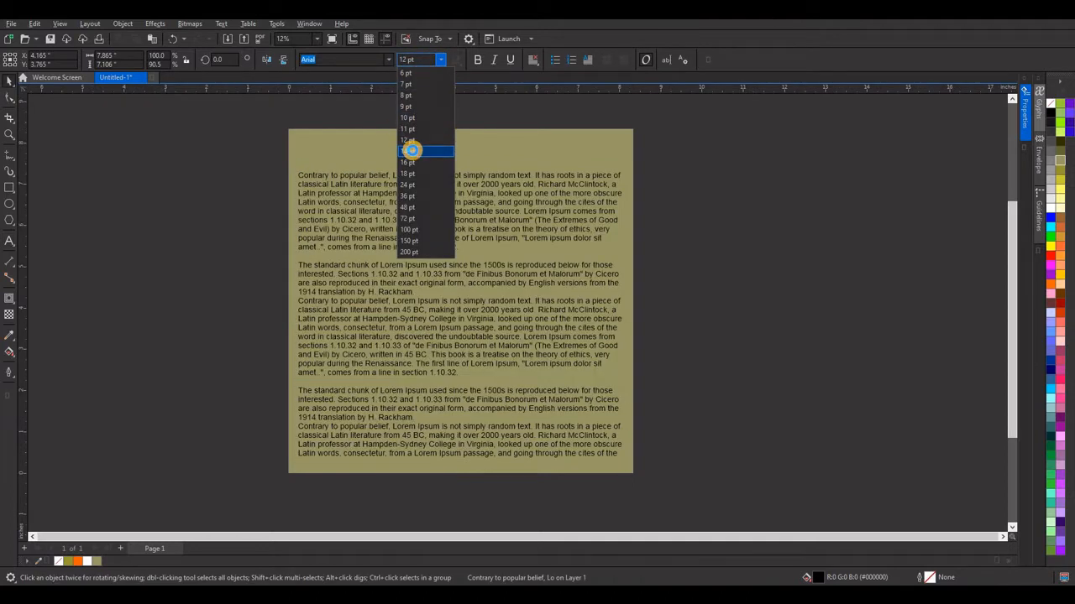
click(410, 150)
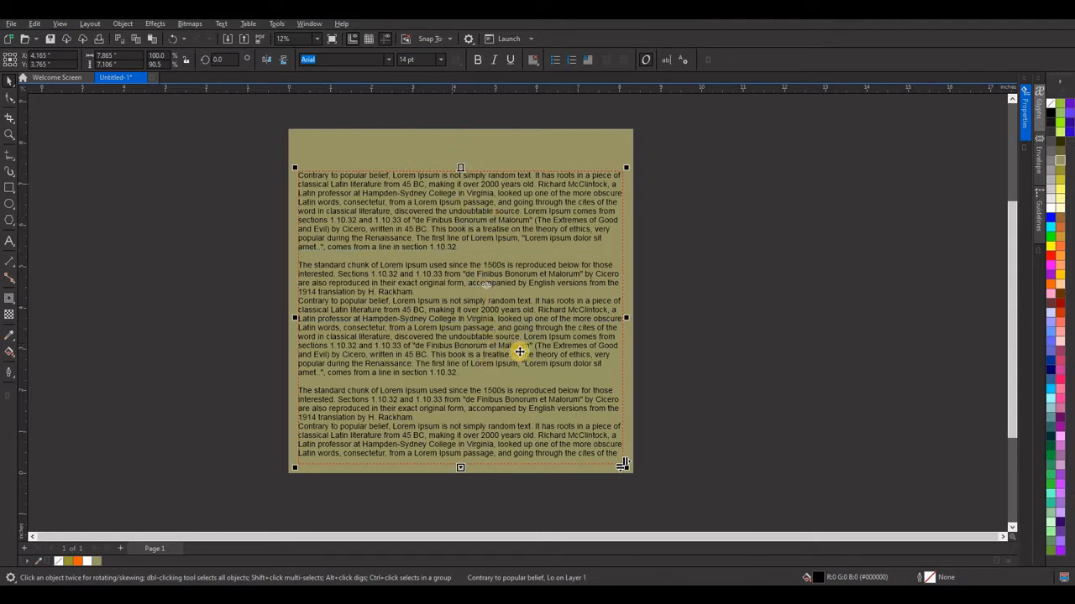
- Extend the text frame to about 8.07 in tall and reposition it over the square
drag(460, 468, 465, 480)
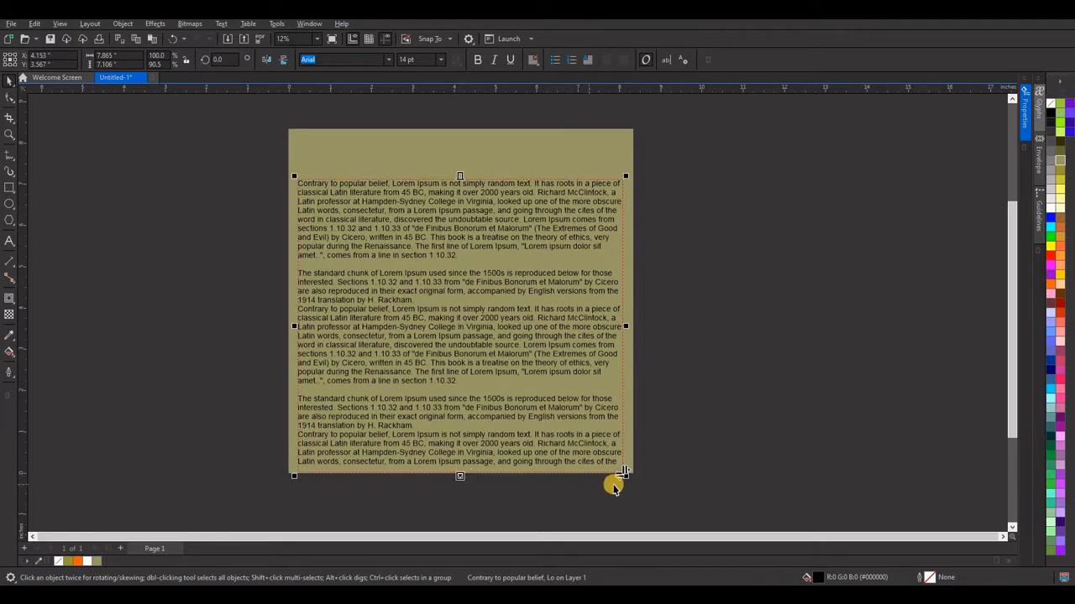
click(618, 489)
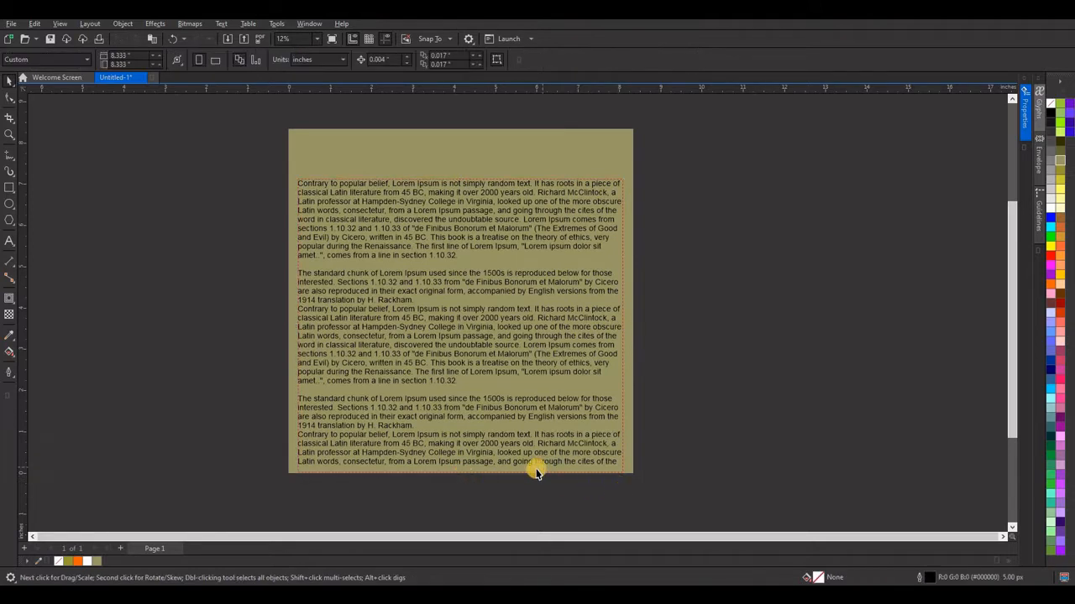
click(487, 403)
mouse_move(463, 340)
mouse_down()
mouse_move(464, 329)
mouse_move(465, 343)
mouse_up()
drag(460, 468, 461, 476)
drag(469, 391, 470, 376)
drag(460, 462, 462, 488)
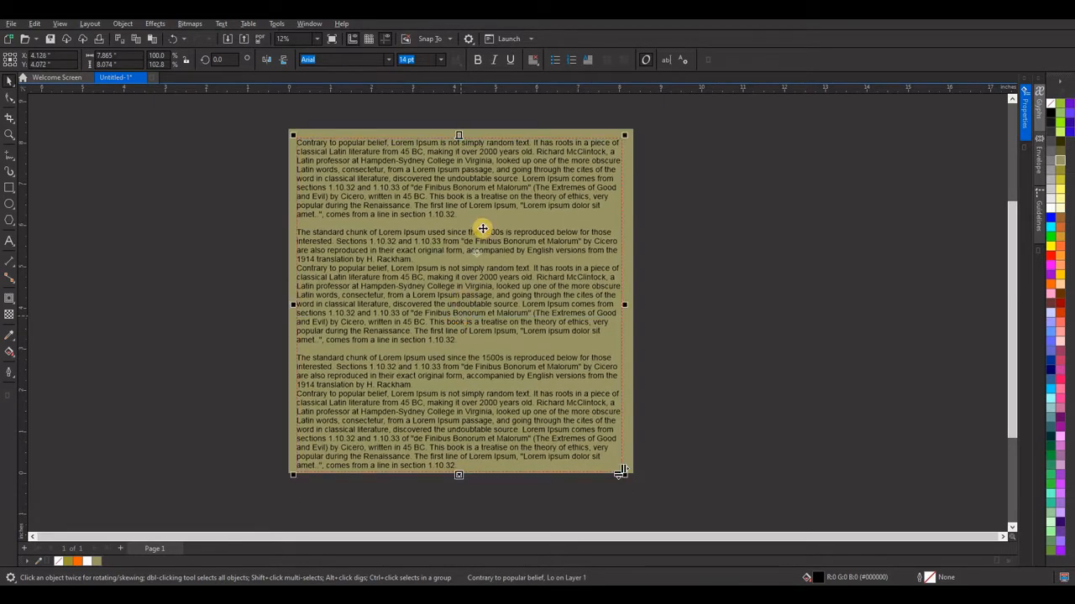
drag(476, 281, 477, 279)
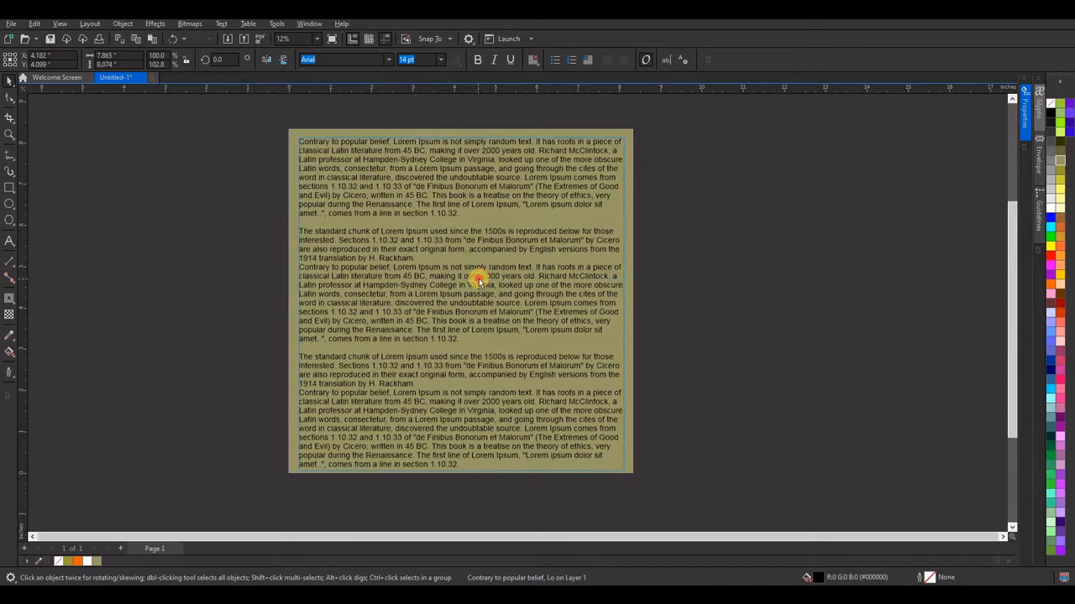
- Apply Full Justify alignment to the paragraph text
click(533, 61)
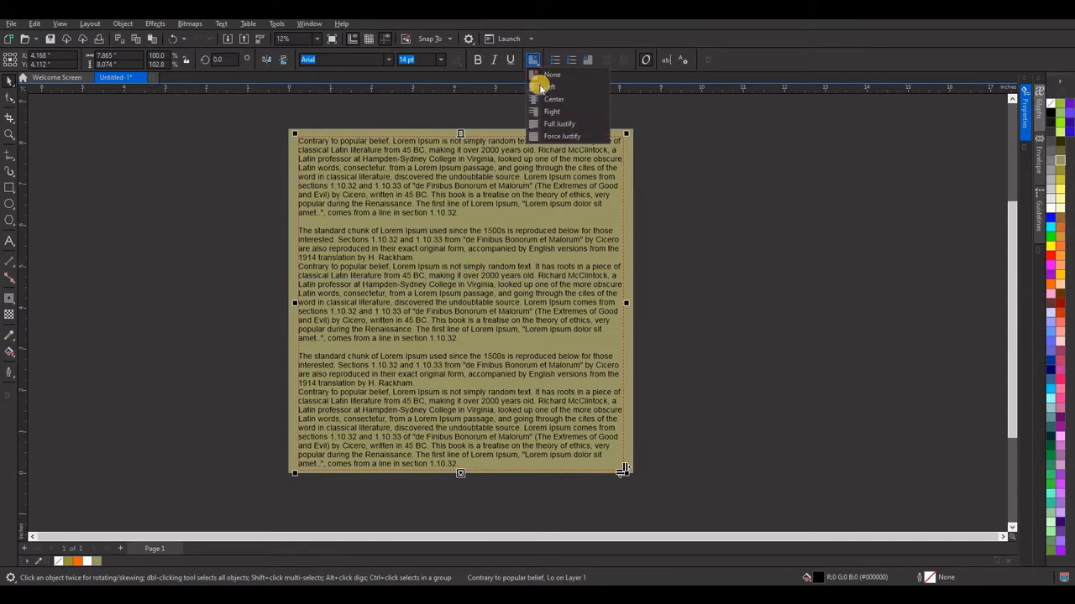
click(558, 125)
- Shrink the text frame to about 7.54 by 7.74 in and position it with roughly even margins inside the square
drag(471, 278, 469, 277)
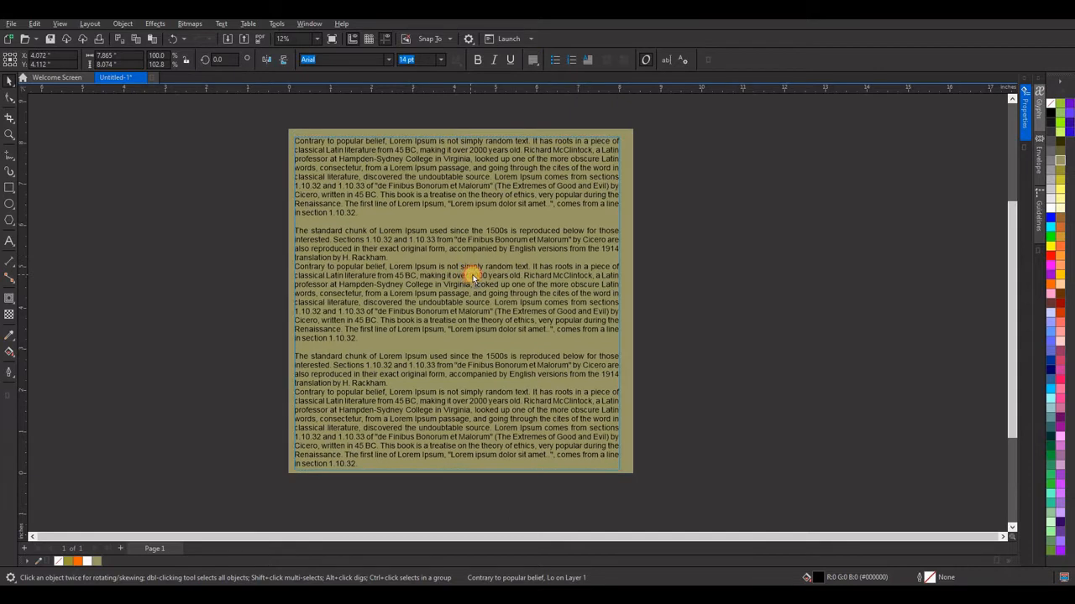
click(535, 245)
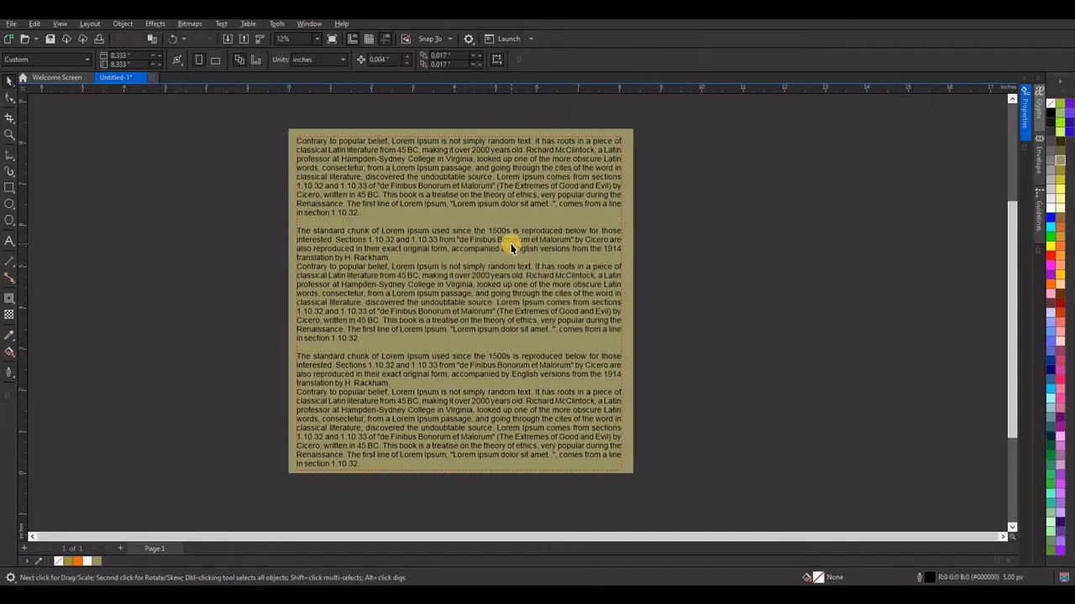
drag(512, 243, 514, 241)
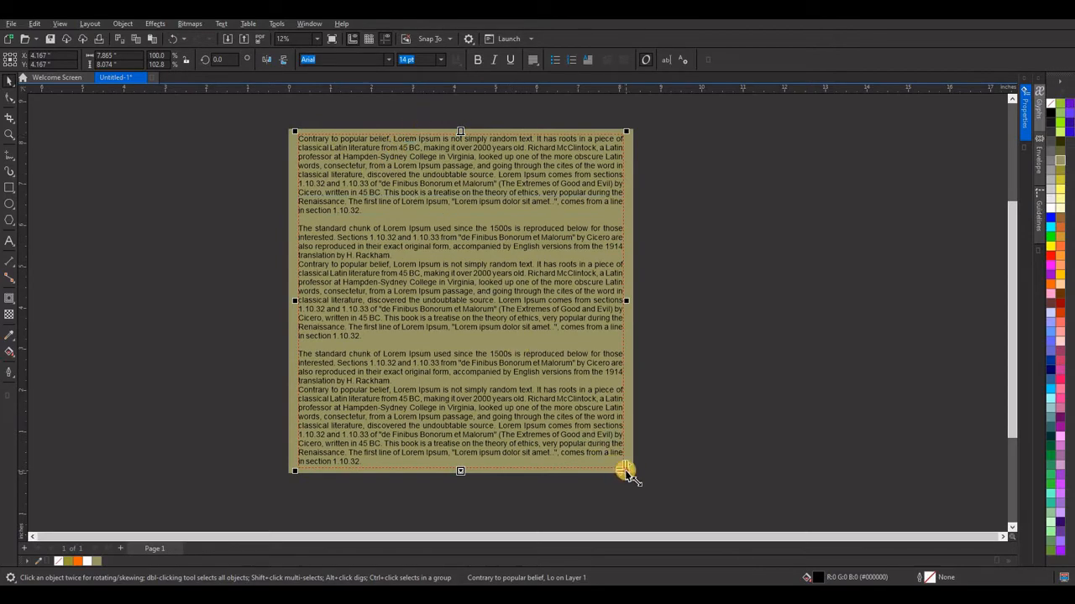
drag(626, 472, 611, 466)
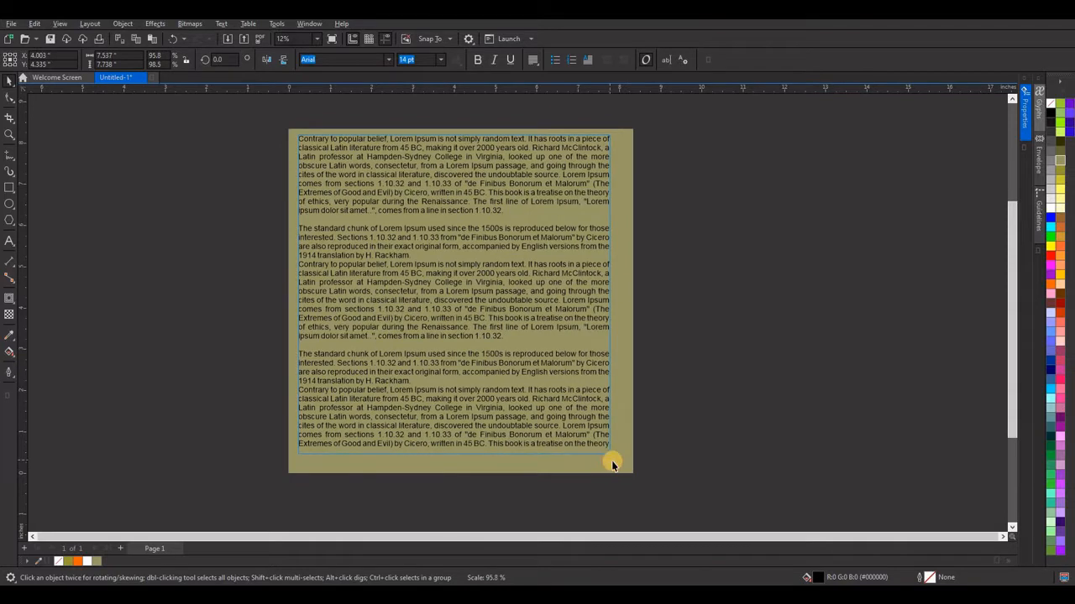
drag(496, 333, 500, 340)
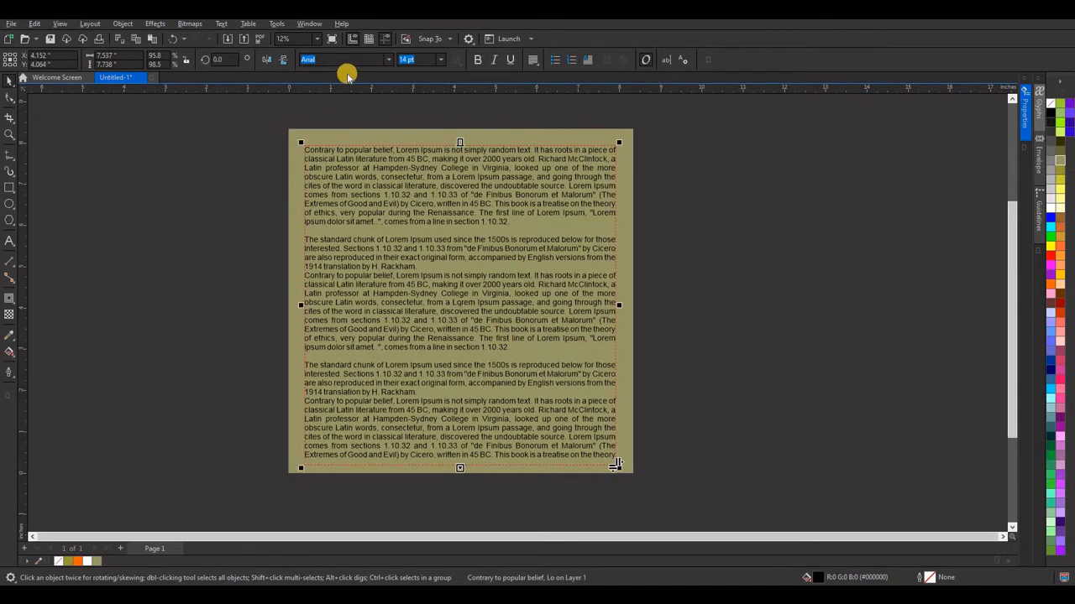
- Split the paragraph text into two columns, keeping the current frame width
click(220, 24)
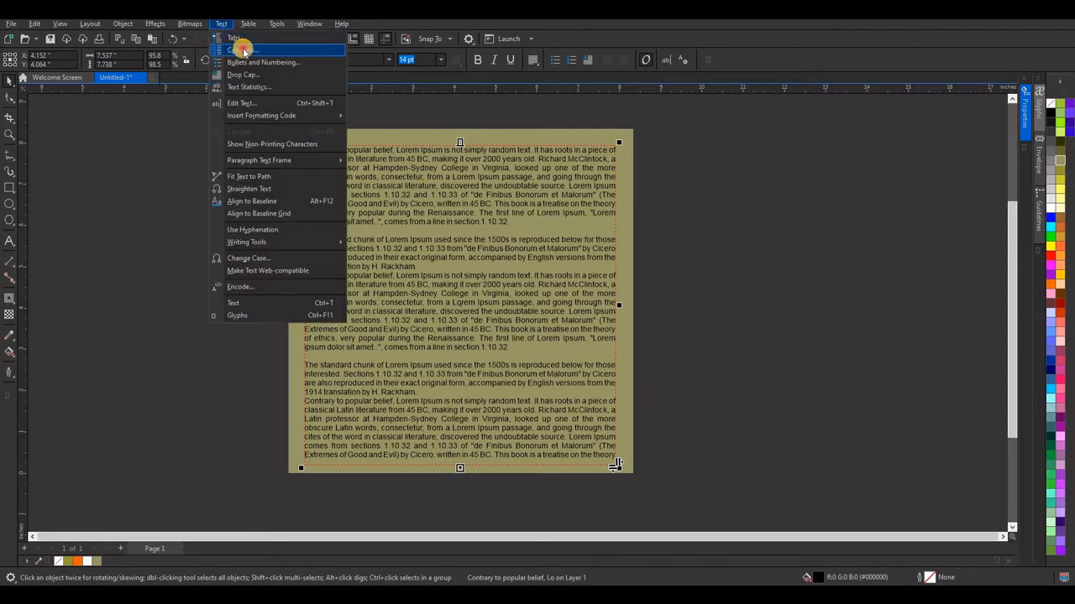
click(240, 48)
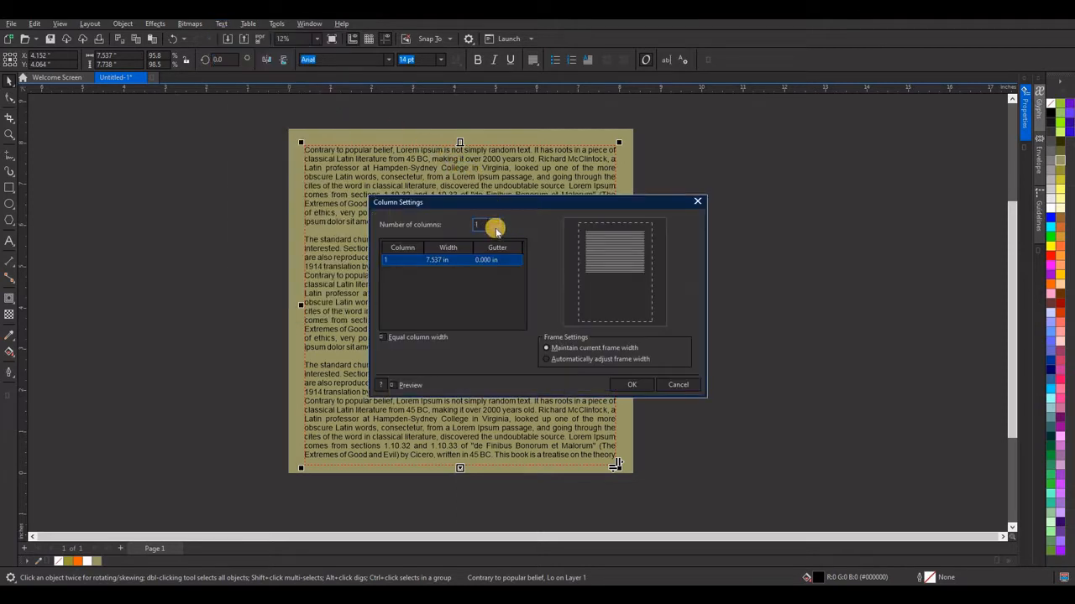
click(495, 221)
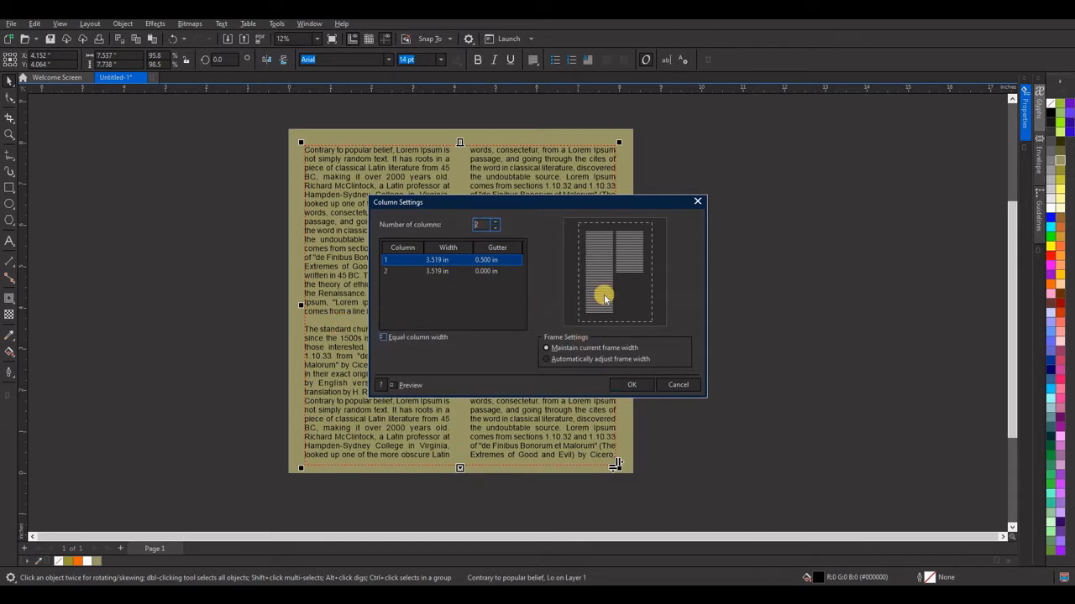
click(626, 385)
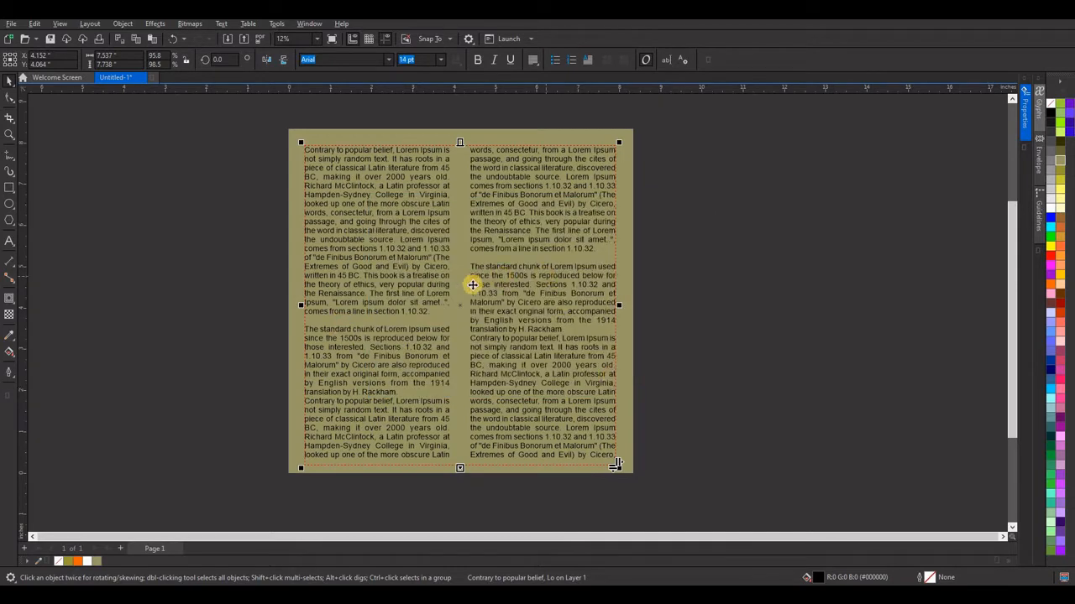
- Narrow the gutter between the two text columns directly in the frame, and deselect the text
double_click(427, 267)
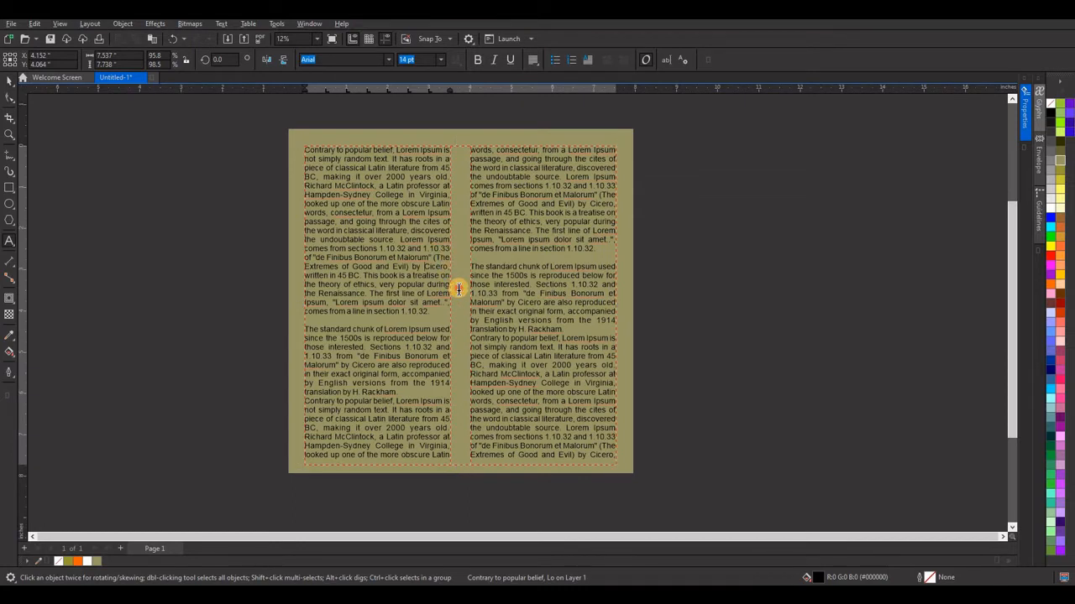
click(459, 289)
drag(452, 296, 458, 297)
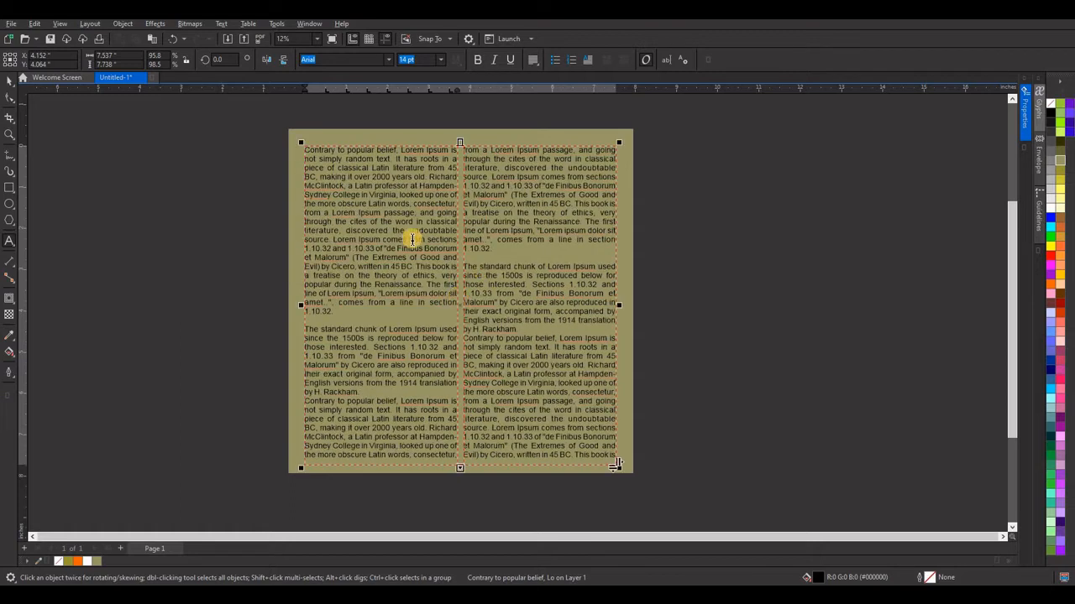
click(10, 81)
key(Escape)
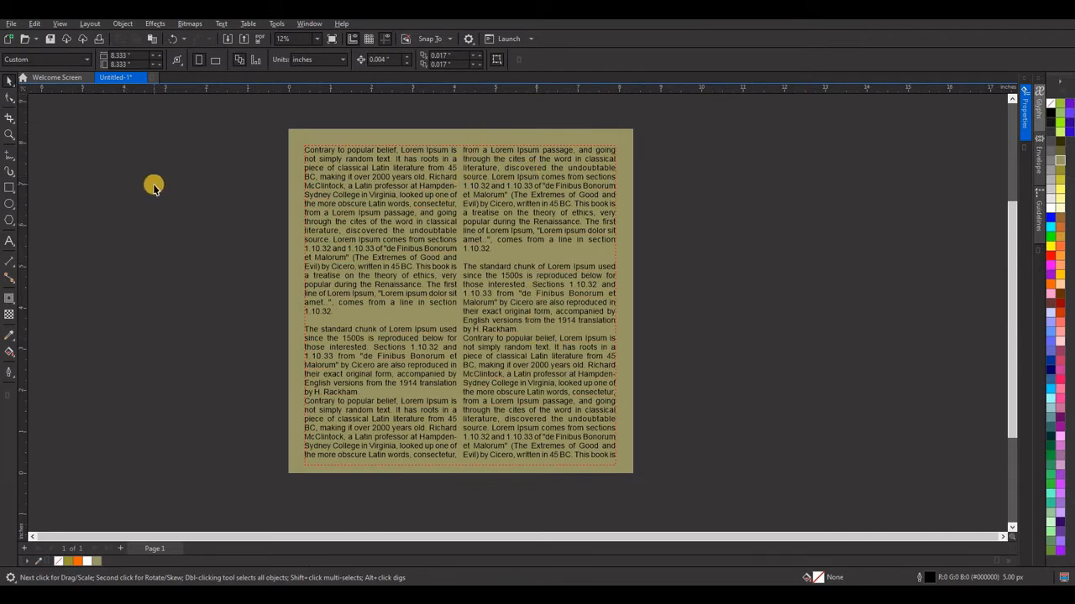
- Draw a circle about 3.2 in in diameter overlapping the left edge of the square and its text
click(15, 206)
drag(205, 233, 343, 370)
click(11, 81)
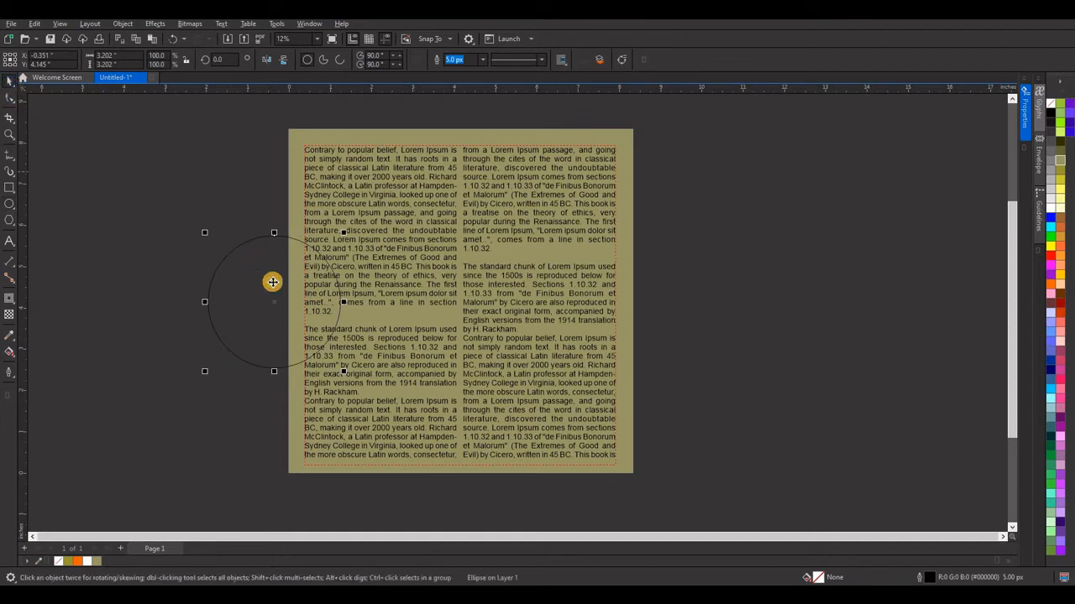
- Center the circle on the square and fill it with olive #999933 without an outline
drag(274, 299, 458, 301)
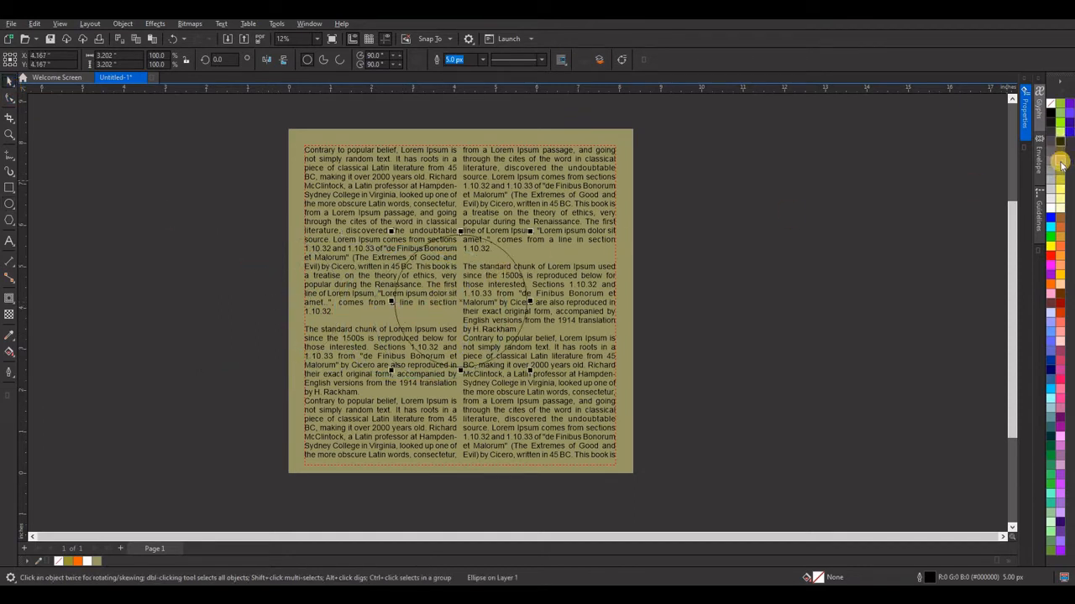
click(1061, 172)
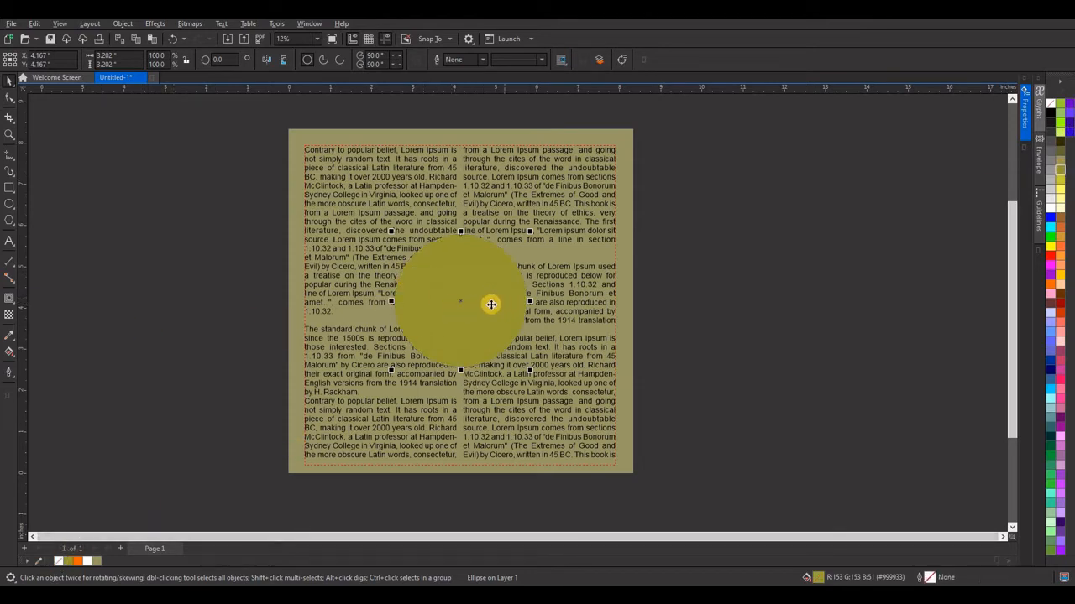
drag(477, 301, 514, 305)
key(ctrl+z)
- Create a concentric copy about 3.54 in across behind the circle, and fill the smaller front circle with brown #996633
drag(534, 378, 538, 379)
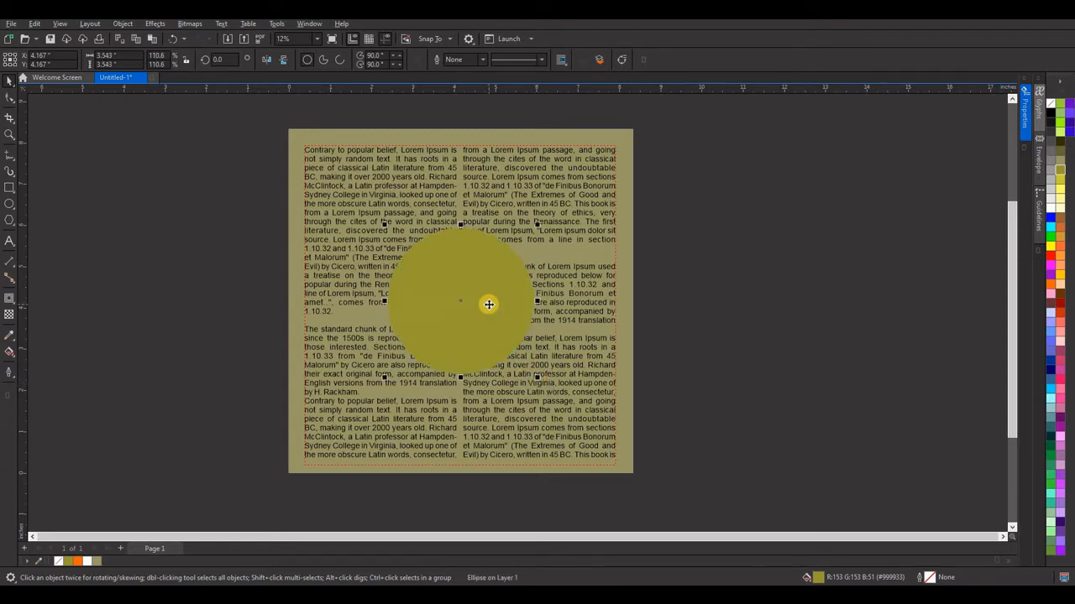
drag(655, 223, 390, 406)
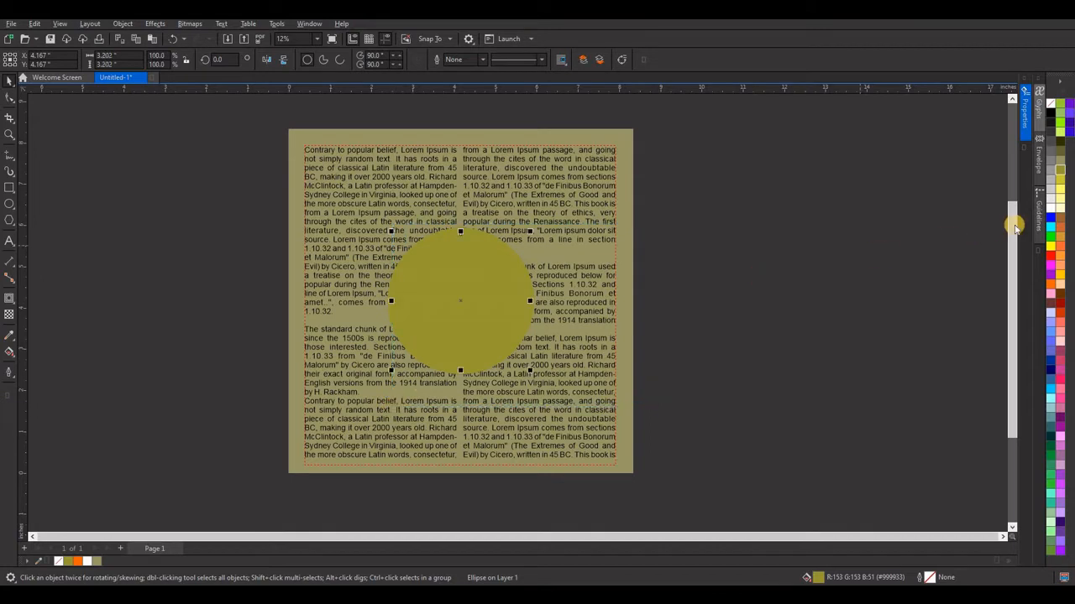
click(1061, 220)
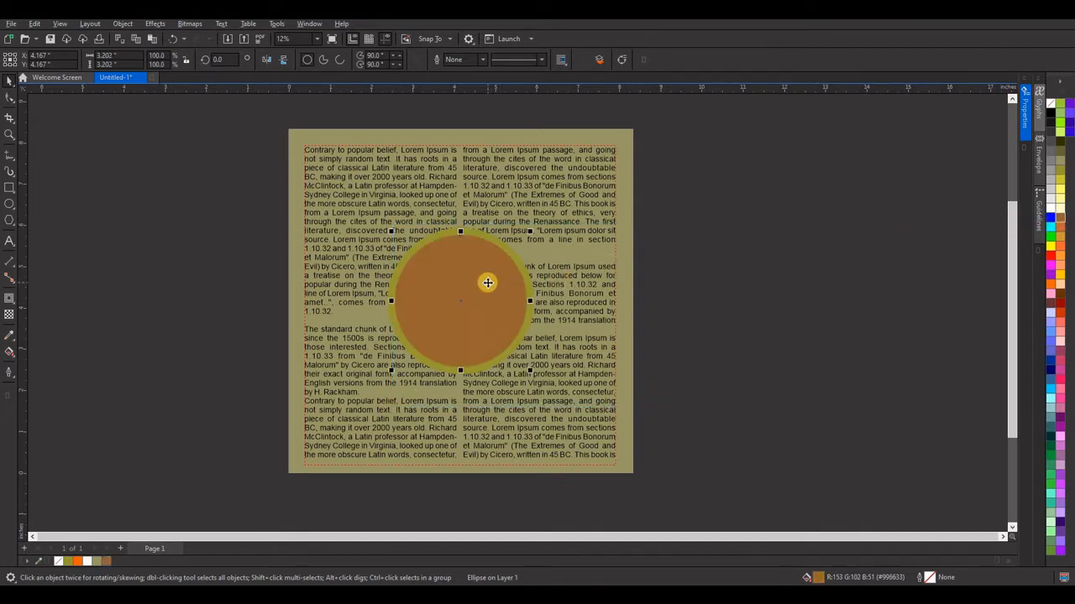
click(688, 245)
- Shrink the larger olive circle to about 3.48 in across, keeping it concentric with the brown circle
scroll(476, 289, up, 1)
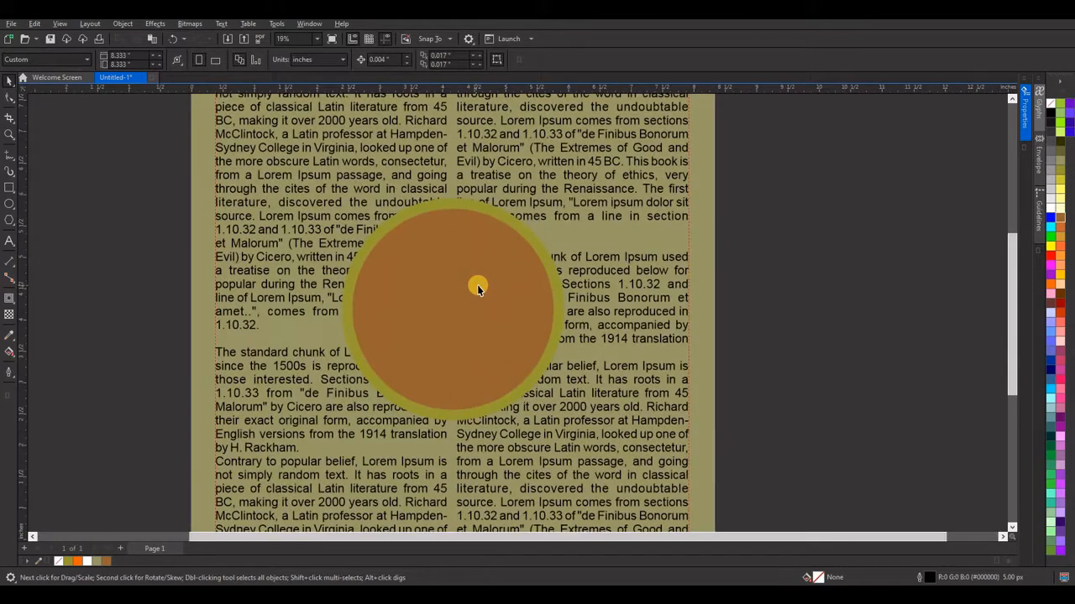
click(537, 241)
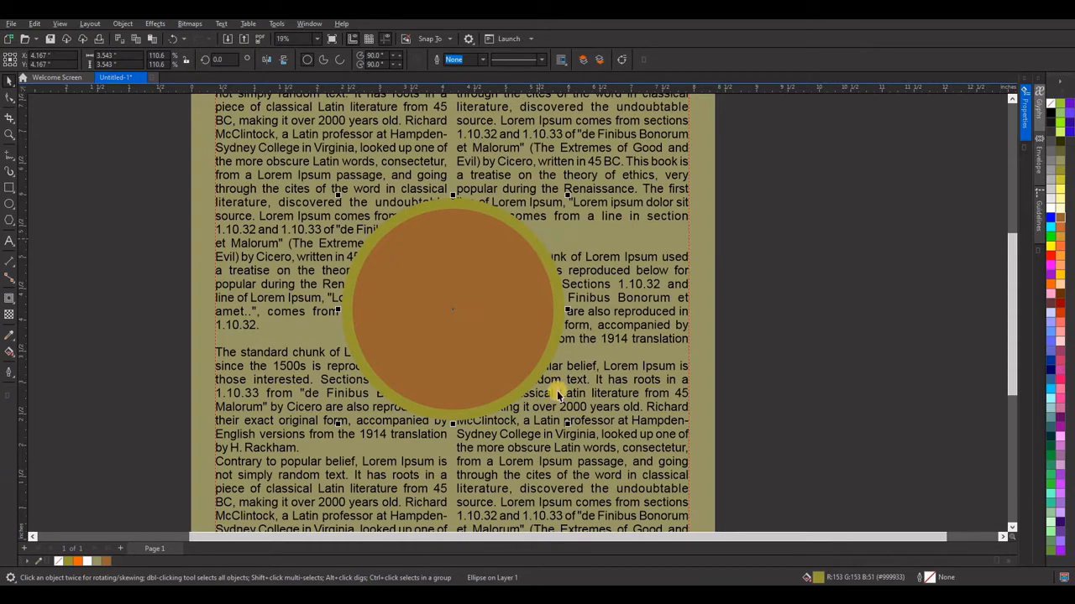
click(568, 428)
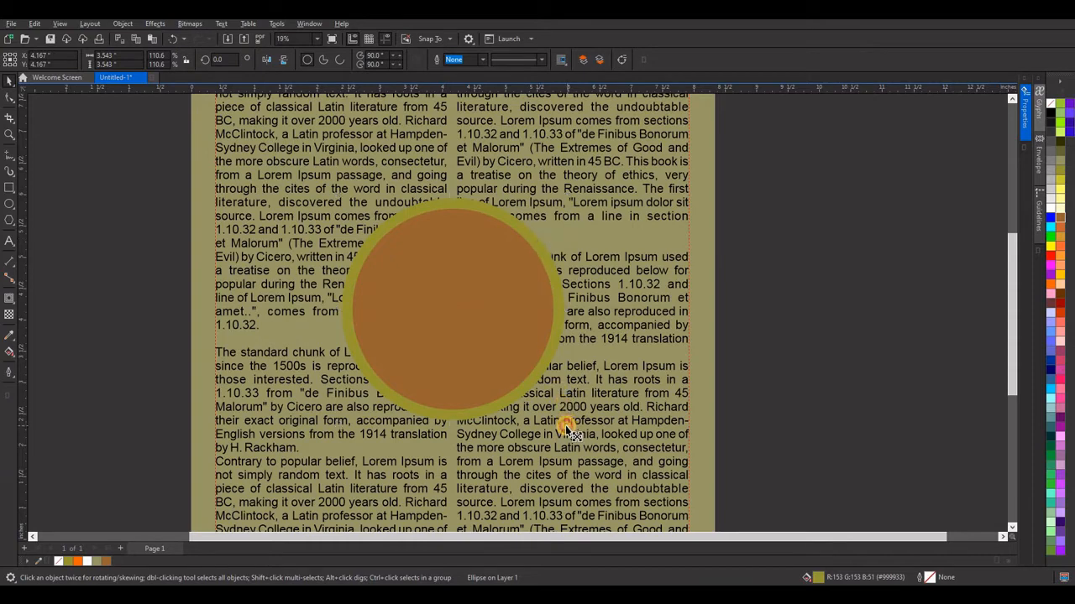
drag(566, 427, 564, 425)
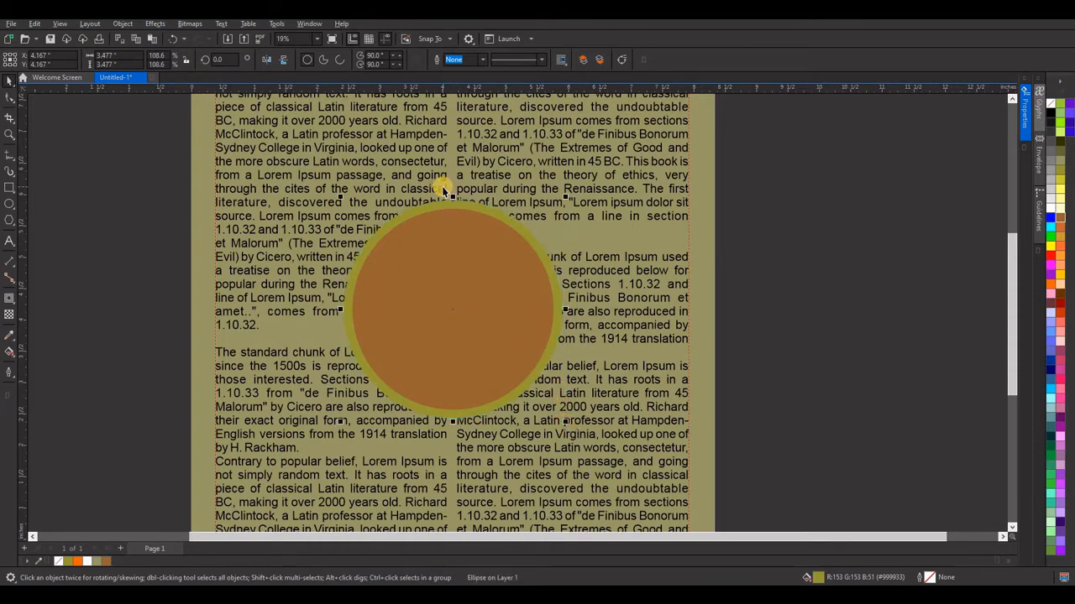
scroll(494, 262, down, 2)
scroll(497, 256, up, 2)
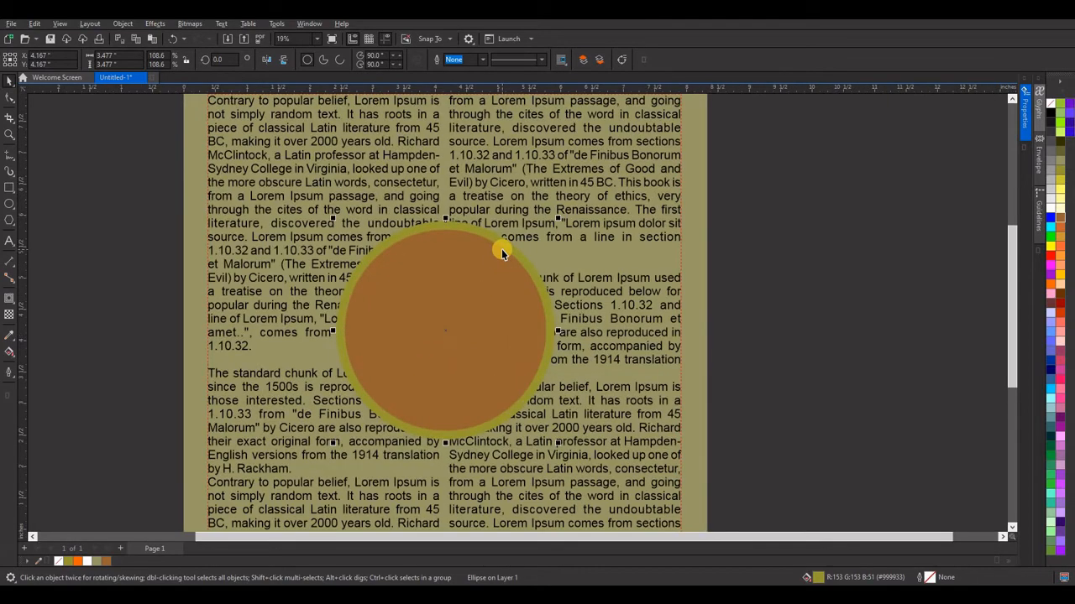
- Wrap the paragraph text around the larger olive circle with the Contour - Straddle Text style in its object properties
click(304, 25)
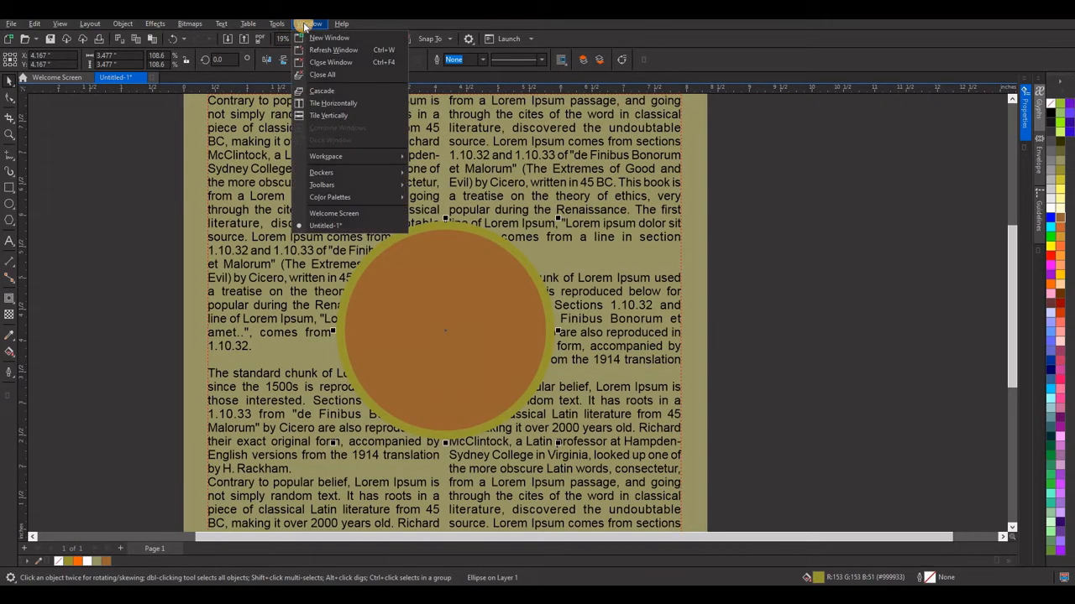
mouse_move(354, 172)
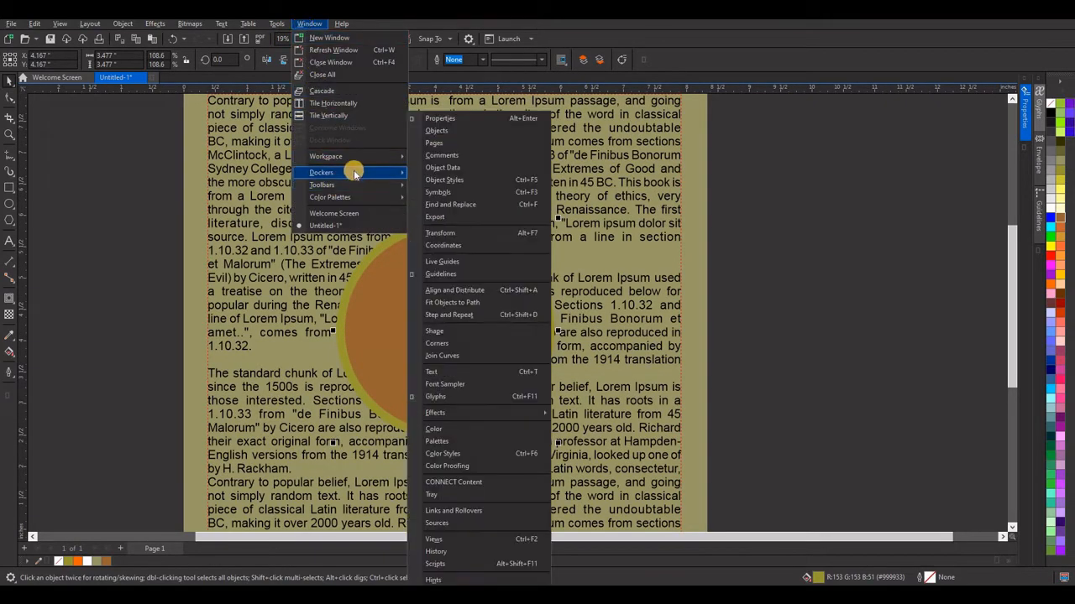
click(454, 118)
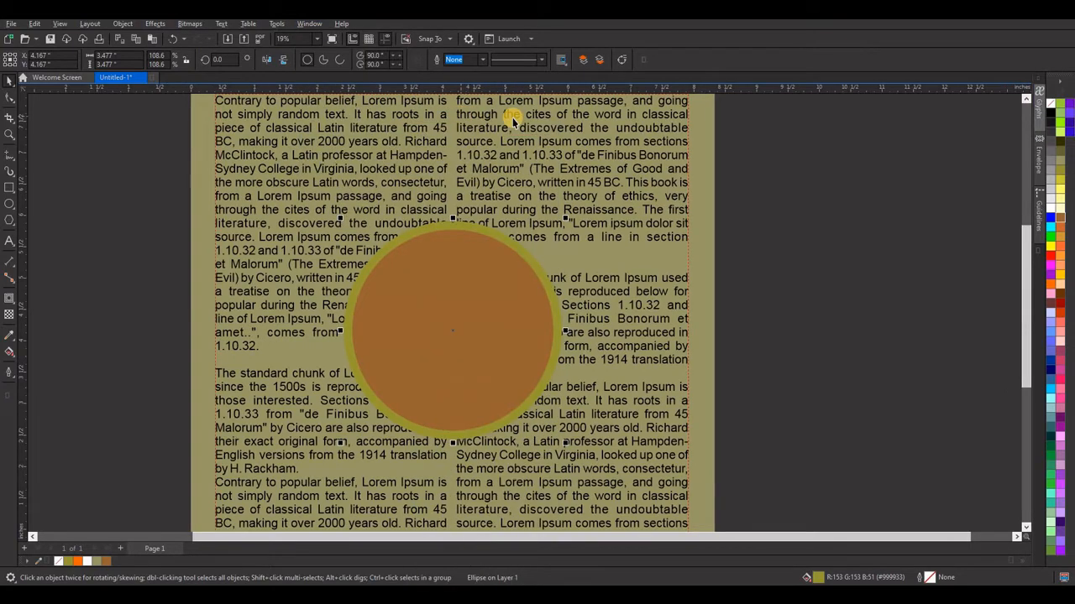
click(314, 25)
mouse_move(348, 173)
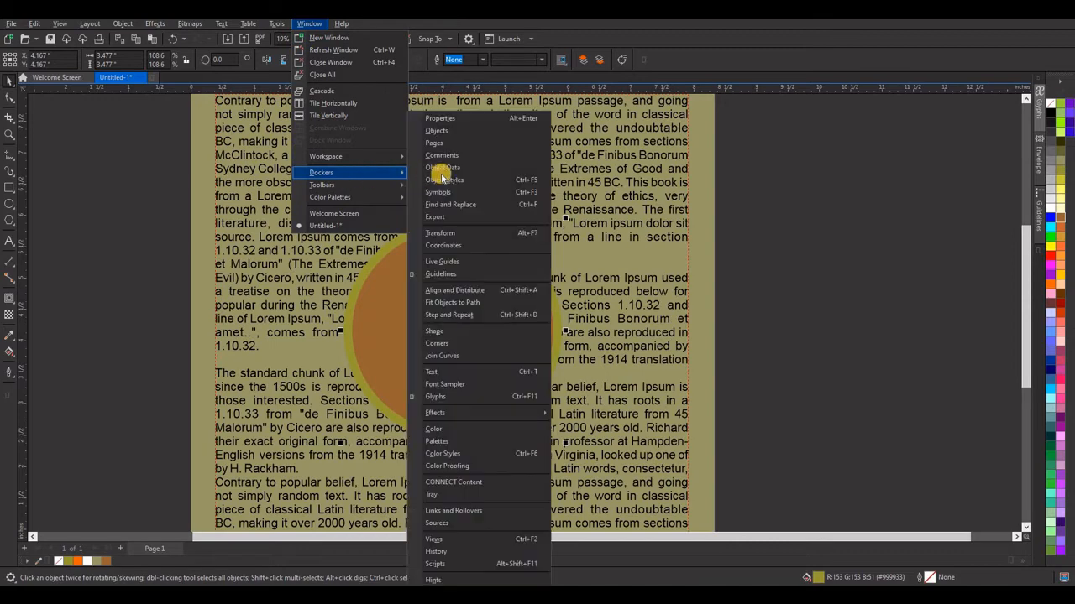
click(474, 117)
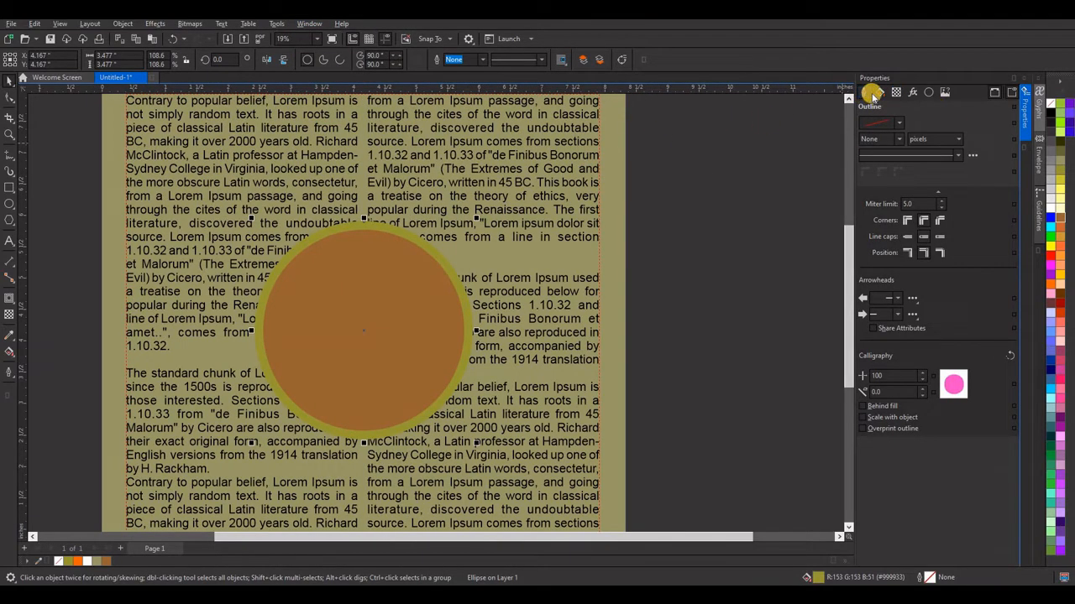
click(945, 91)
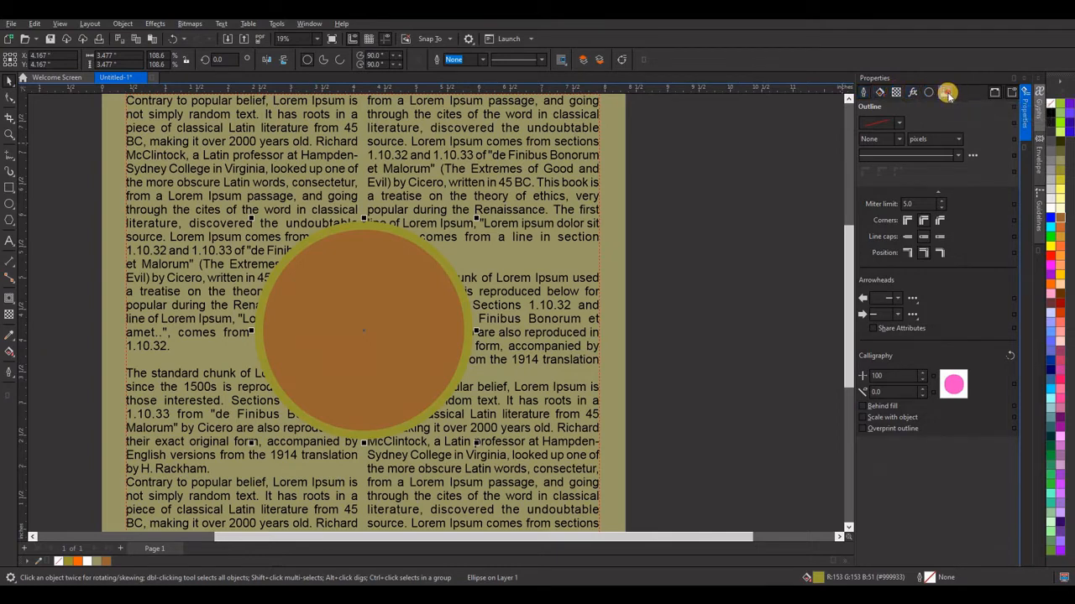
click(915, 230)
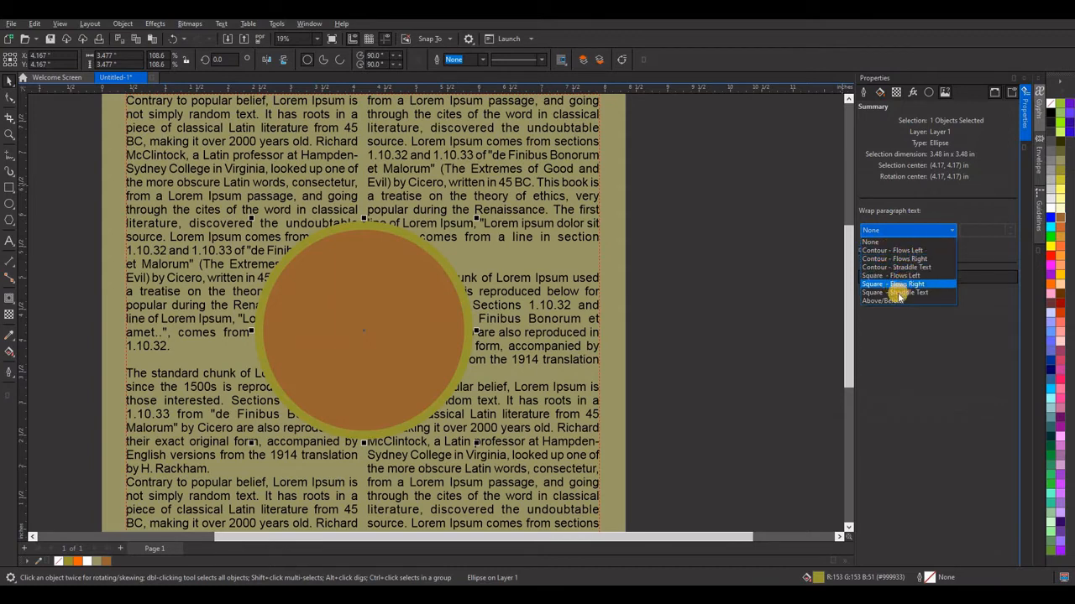
click(909, 269)
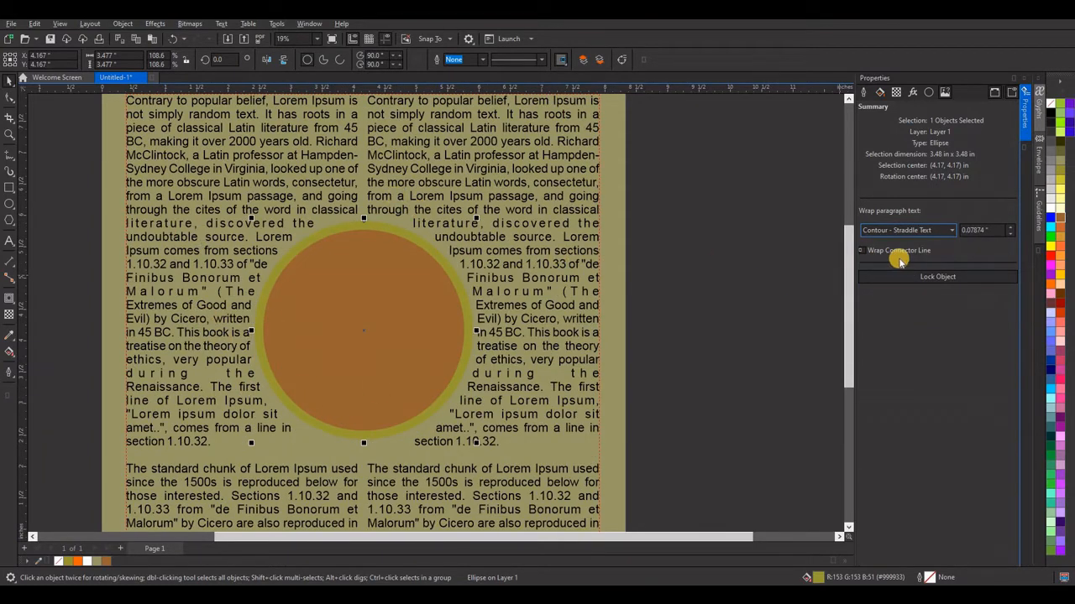
- Set the olive circle's text wrap offset to 0.06874 in and deselect the circle
click(1010, 238)
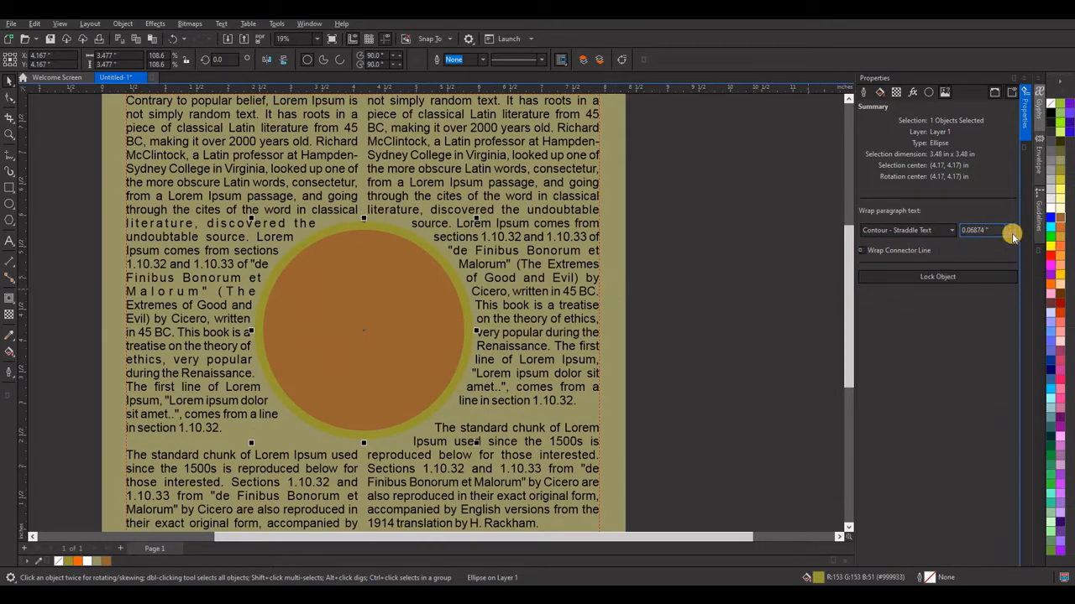
click(1013, 235)
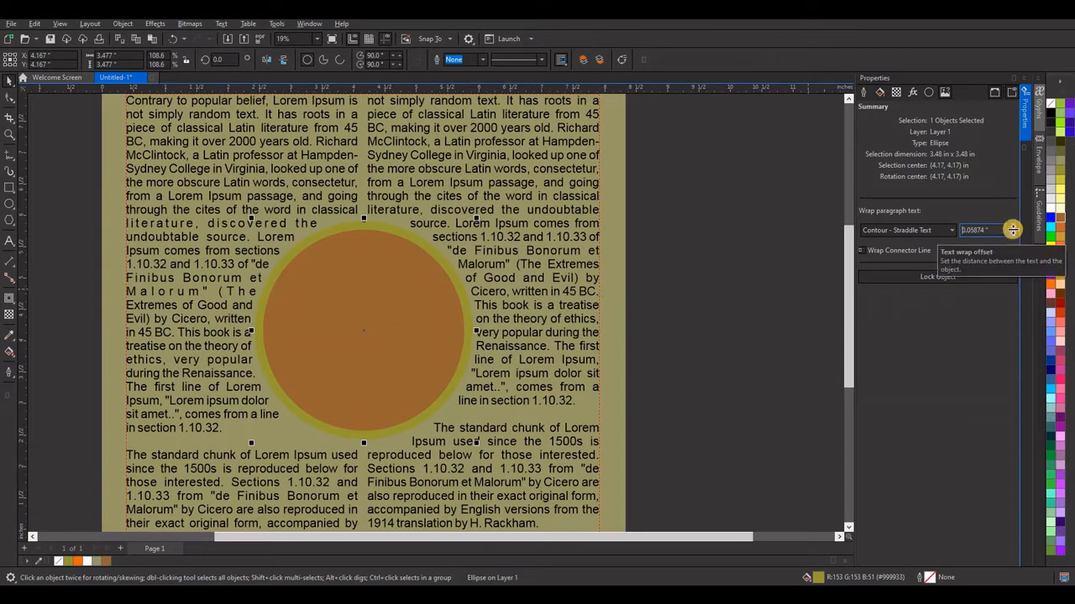
click(1012, 226)
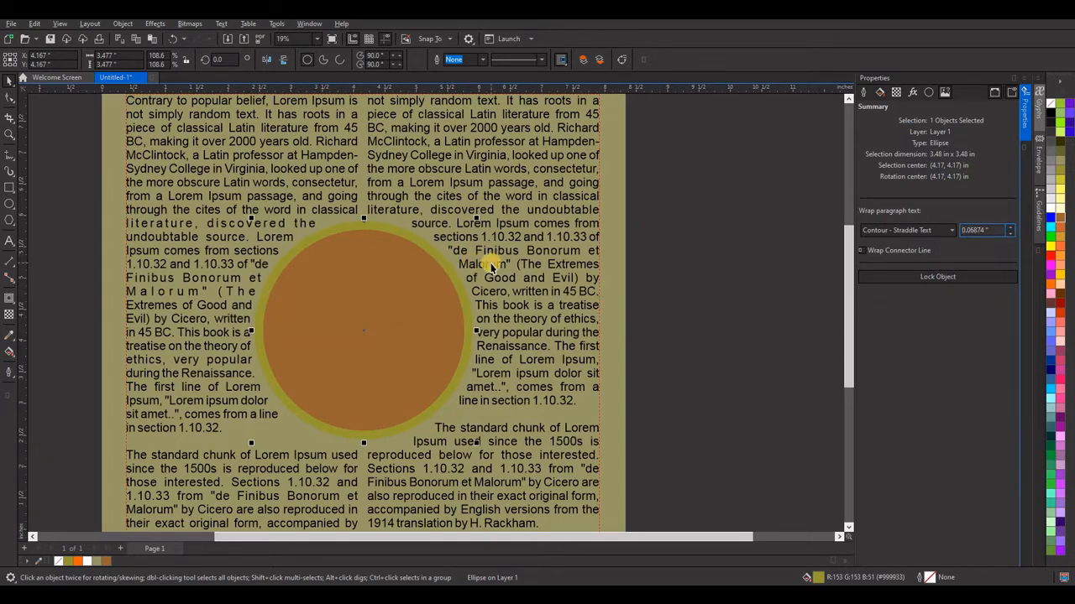
click(751, 232)
- Remove the fill from the larger olive circle so only the brown circle shows, and collapse the object properties
scroll(594, 281, down, 1)
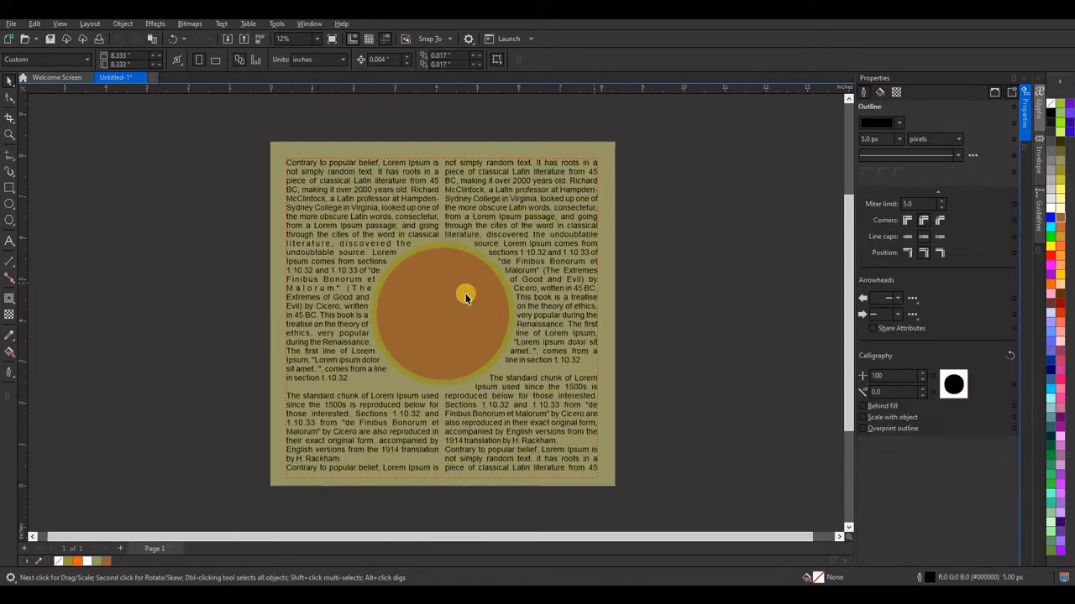
click(488, 261)
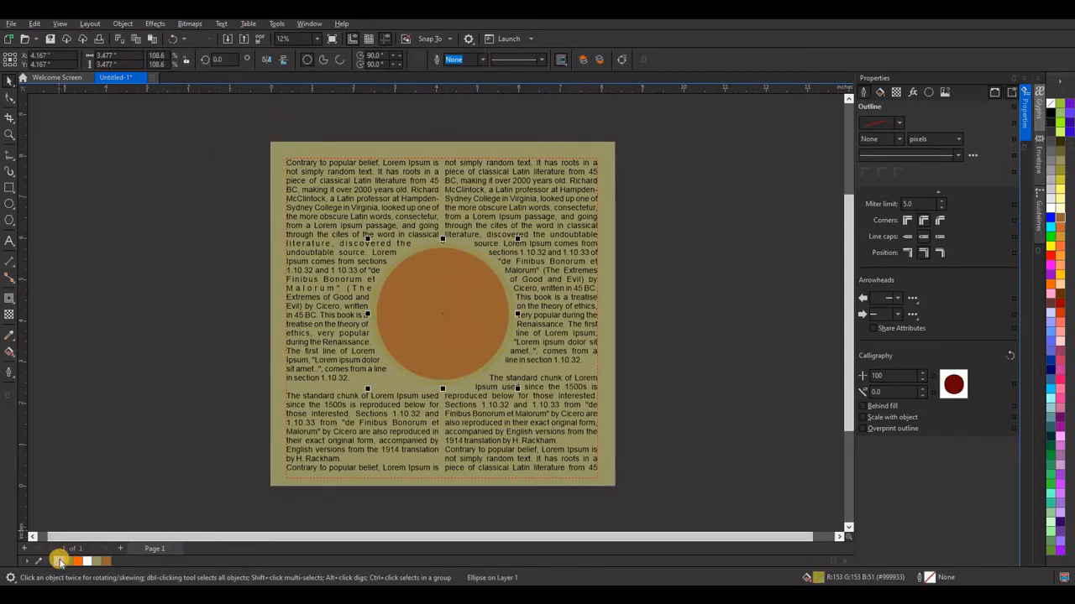
click(141, 404)
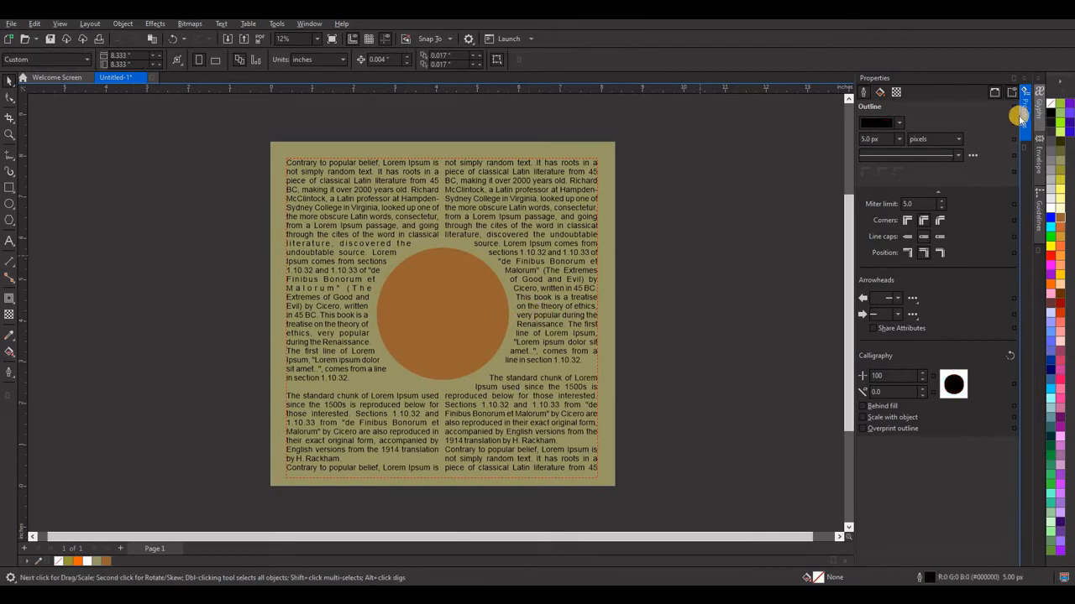
click(1023, 84)
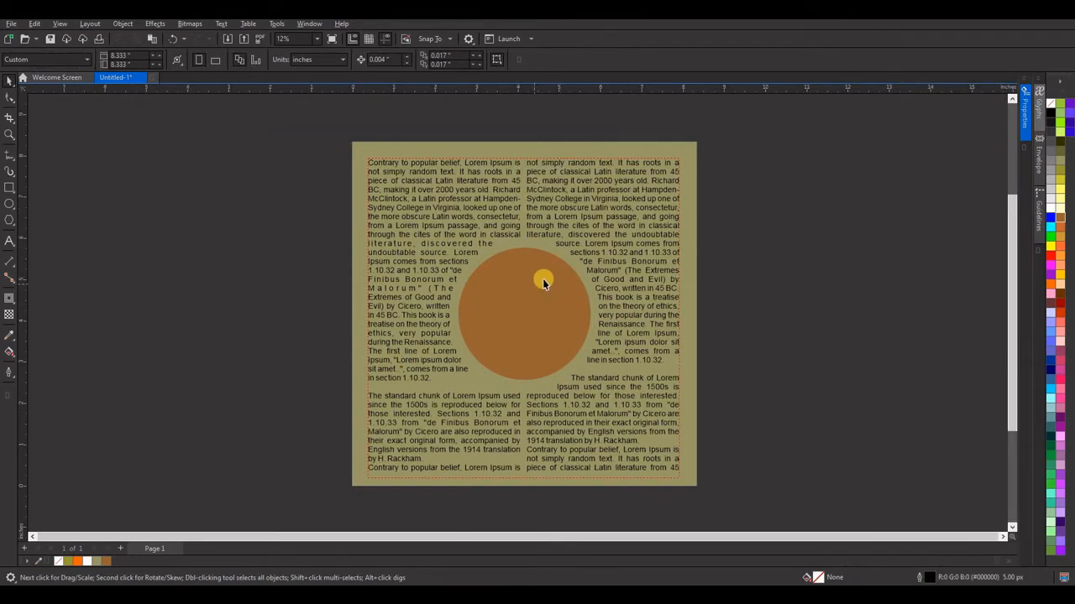
- Add artistic text reading "Wrapping" and "Text" on two lines in the empty area beside the square
scroll(542, 283, up, 1)
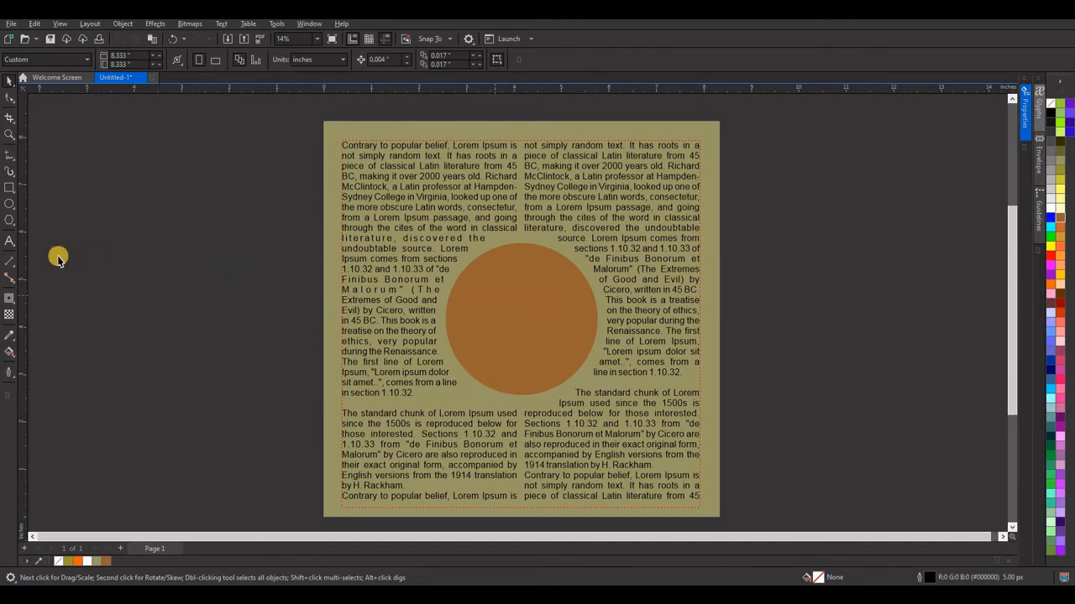
click(9, 241)
click(127, 258)
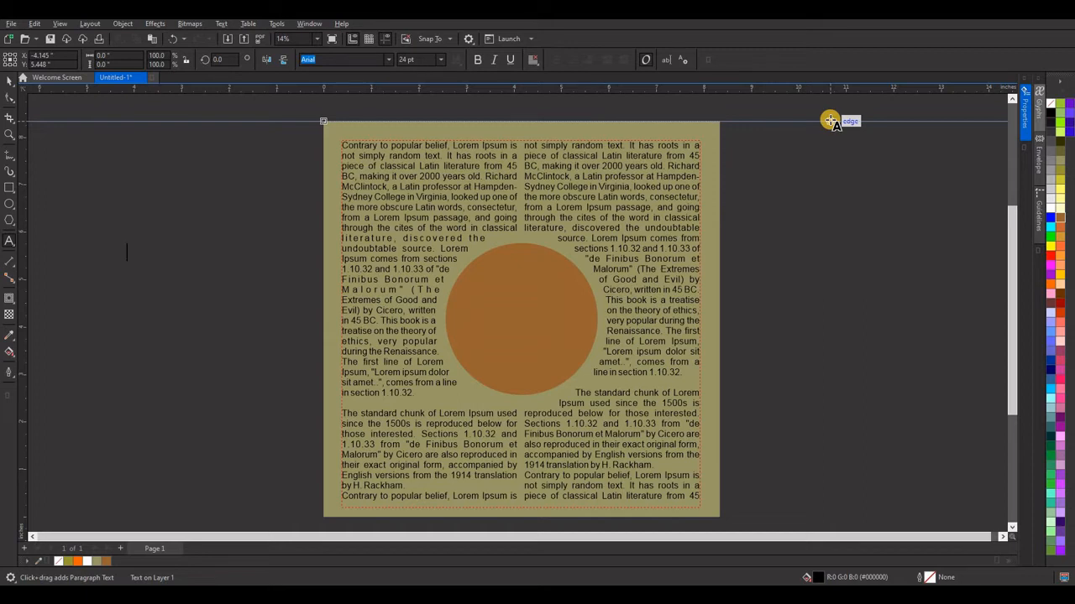
text(Wrapp)
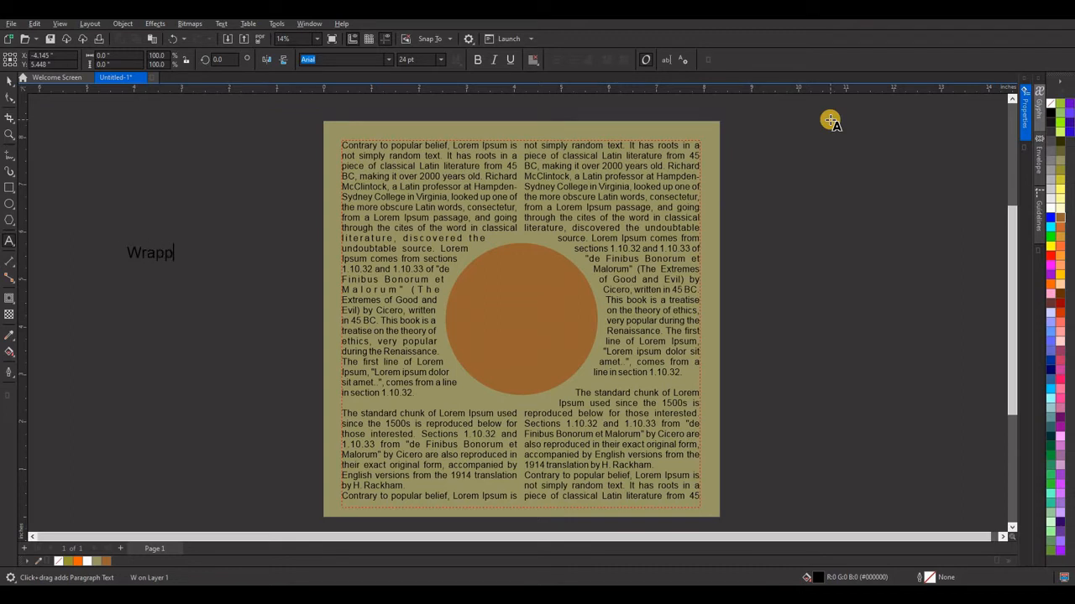
text(ing)
key(Return)
text(Te)
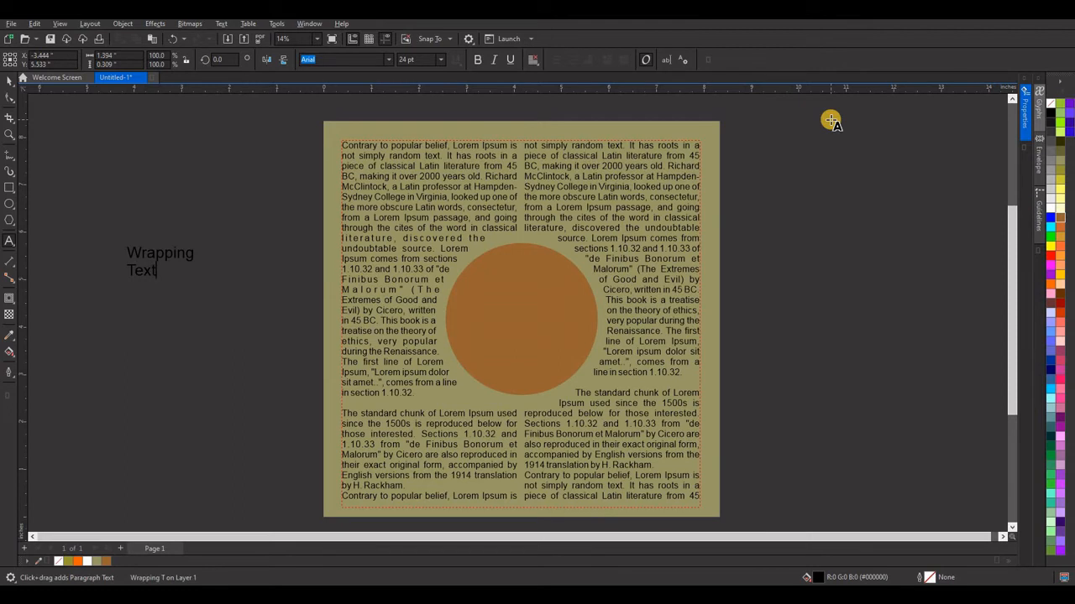
text(xt)
key(Return)
text(Effect)
key(BackSpace)
key(BackSpace)
key(BackSpace)
key(BackSpace)
key(BackSpace)
key(BackSpace)
key(BackSpace)
key(BackSpace)
- Center-align the two-line "Wrapping Text" title and make it bold
key(Escape)
click(10, 80)
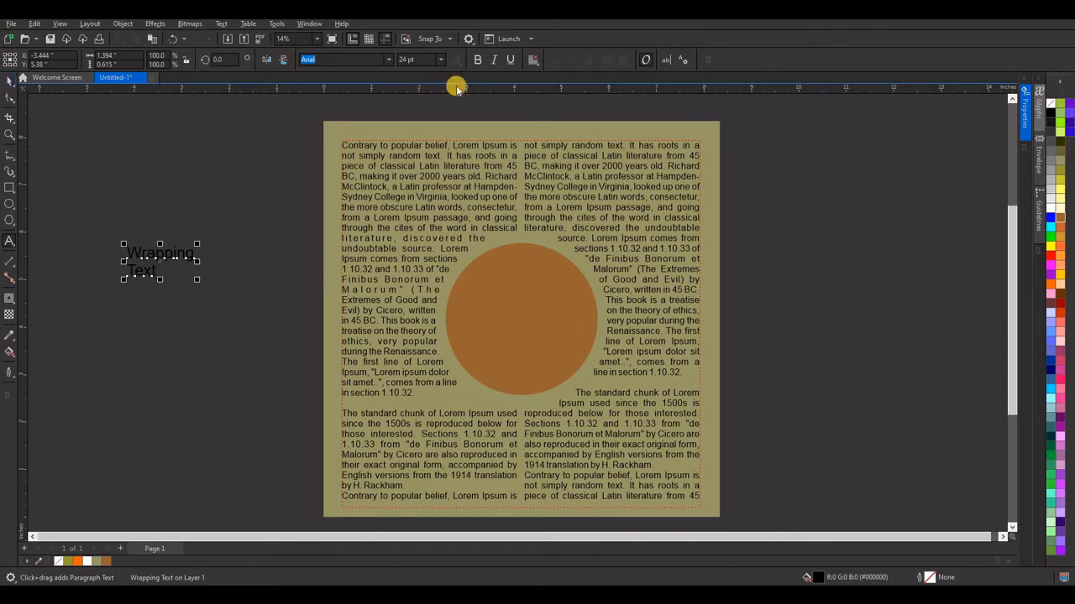
click(530, 61)
click(554, 101)
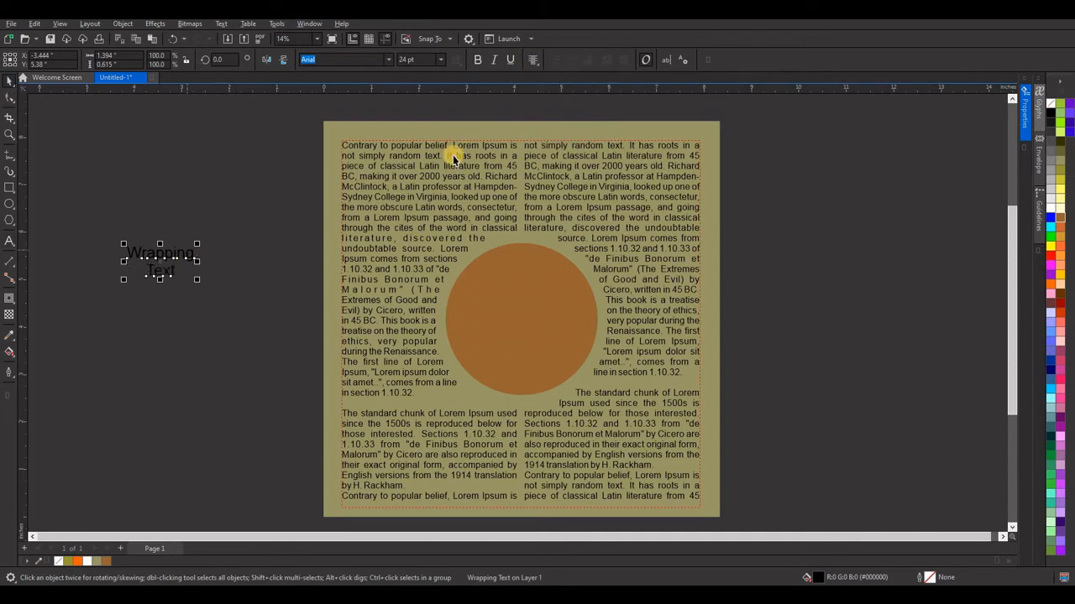
click(476, 61)
- Place the title in the middle of the brown circle, enlarged to span most of its width, and color it khaki #999966
drag(160, 256, 592, 377)
click(1050, 209)
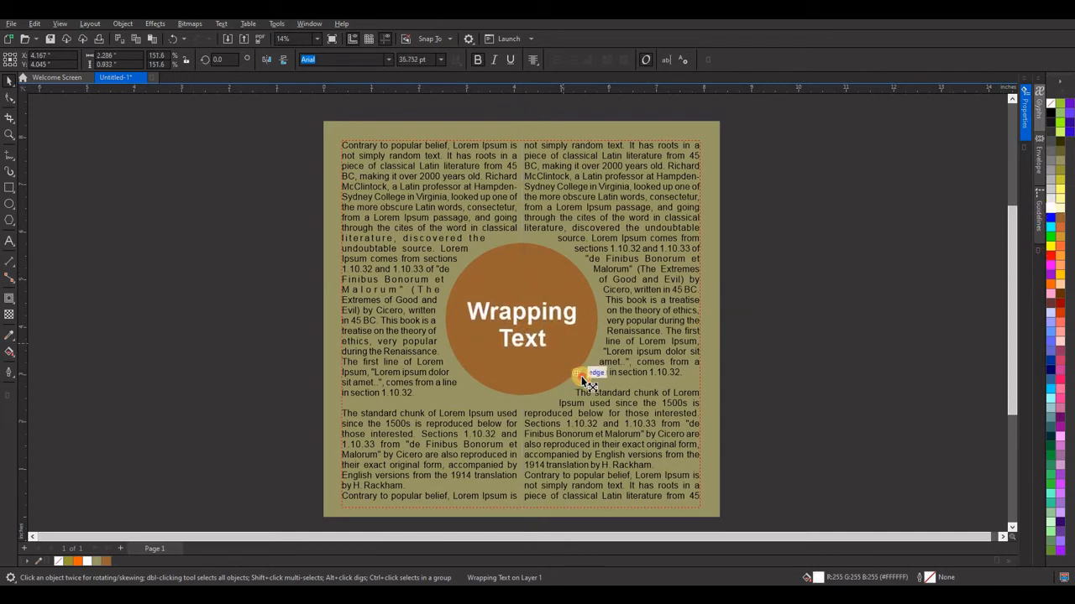
click(96, 558)
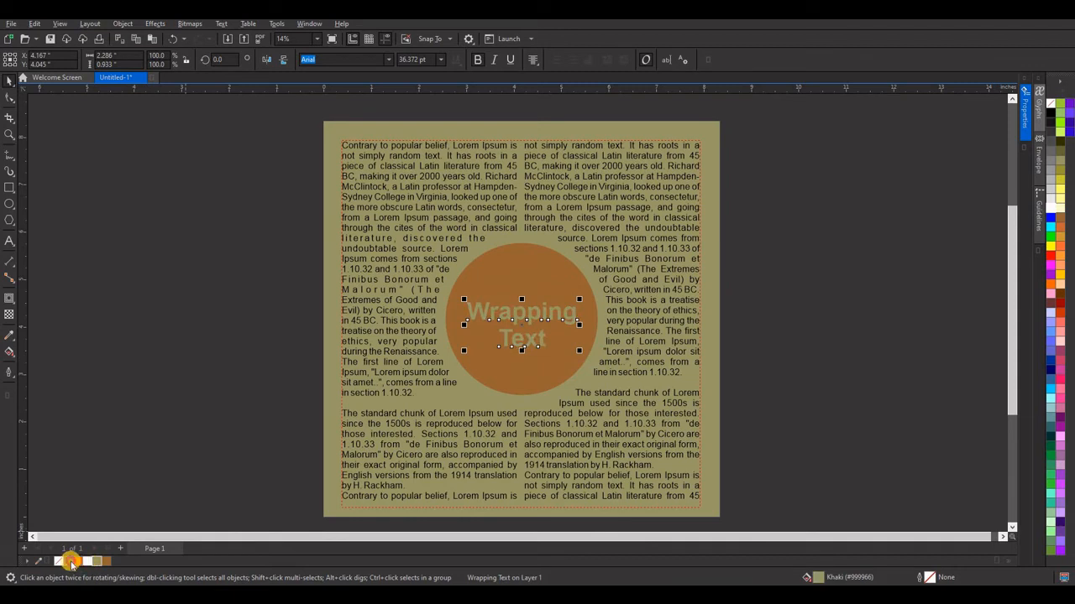
click(98, 560)
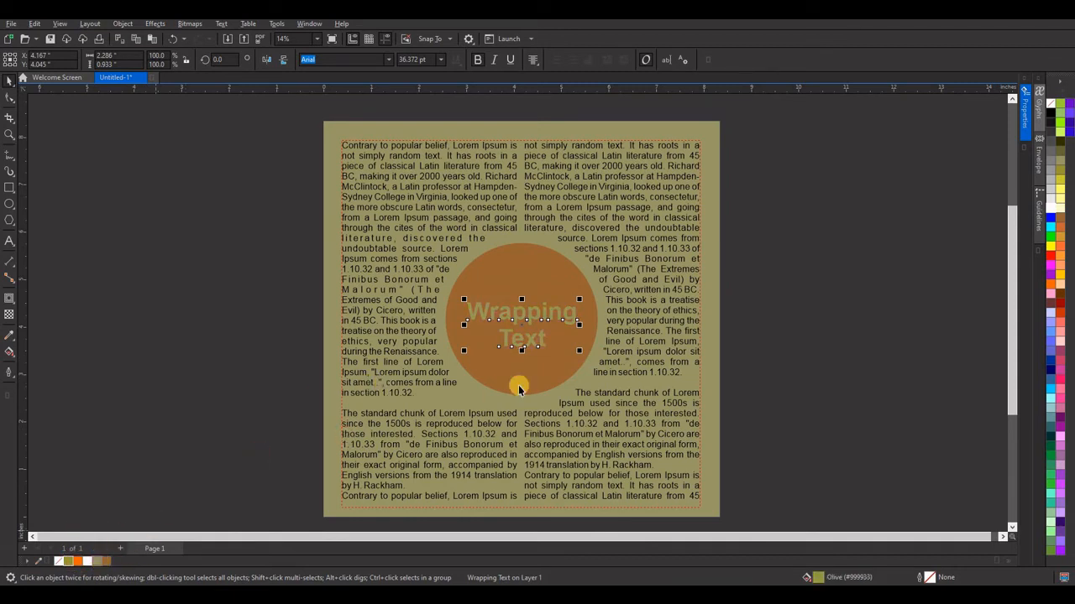
drag(573, 357, 592, 375)
key(Escape)
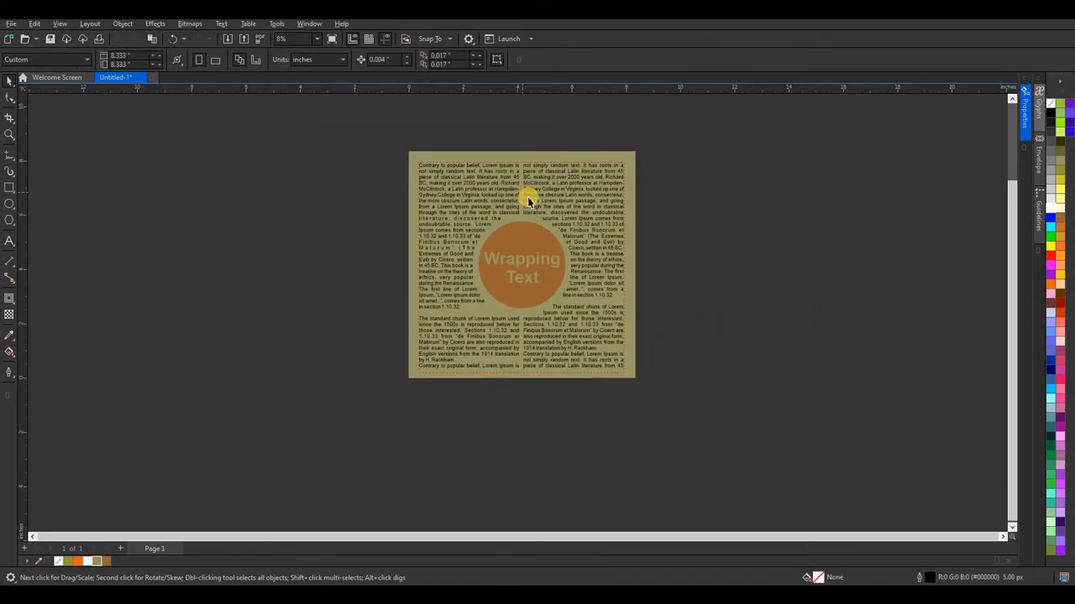
- Reduce the paragraph text's font size to about 11.59 pt so the whole text fits its frame, and deselect it
scroll(523, 192, down, 2)
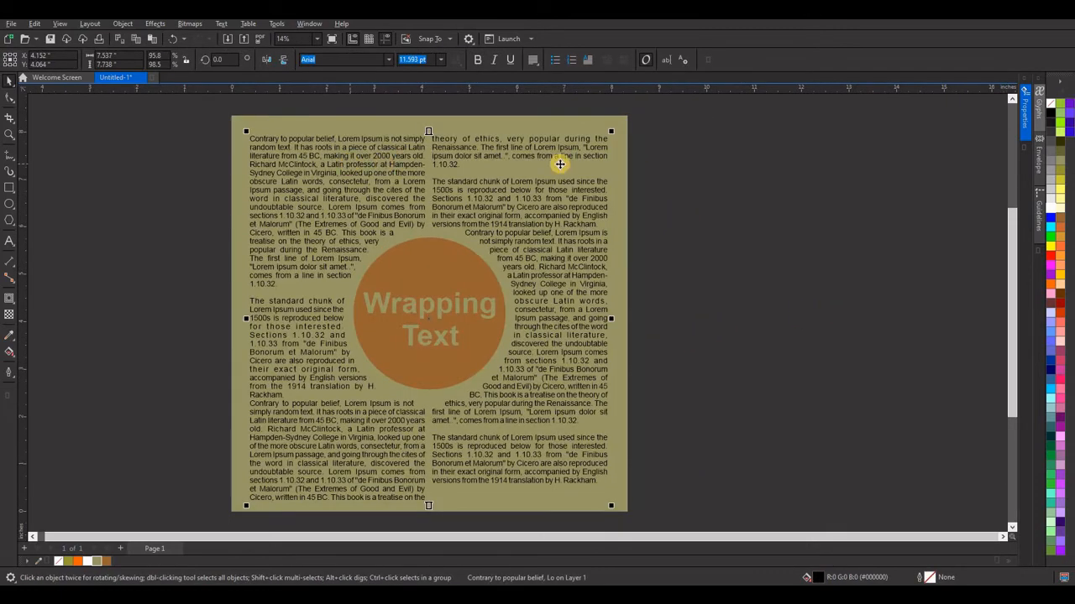
click(715, 180)
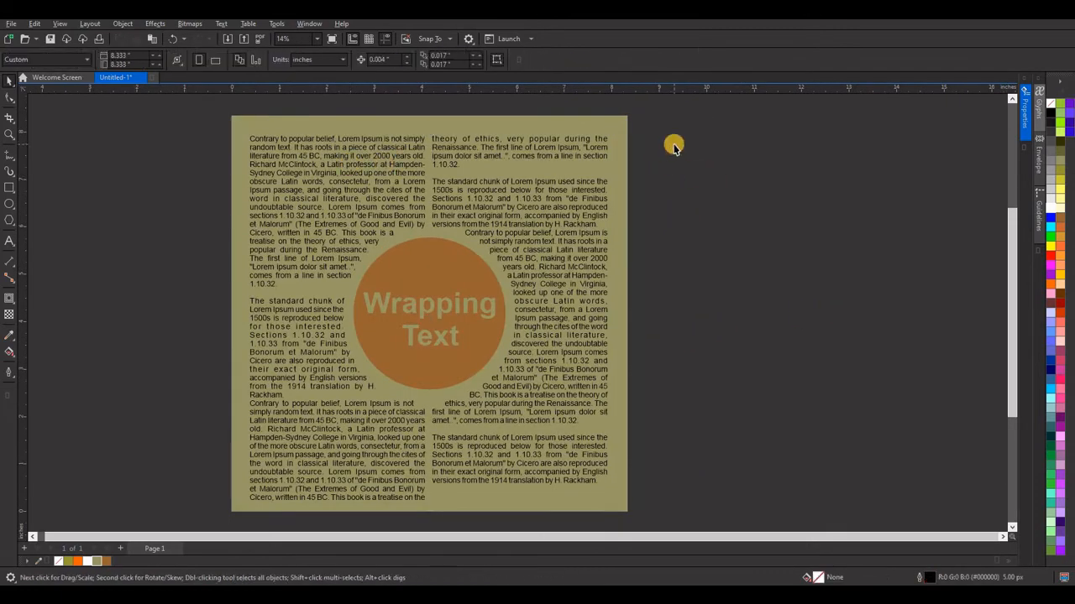
scroll(673, 145, down, 1)
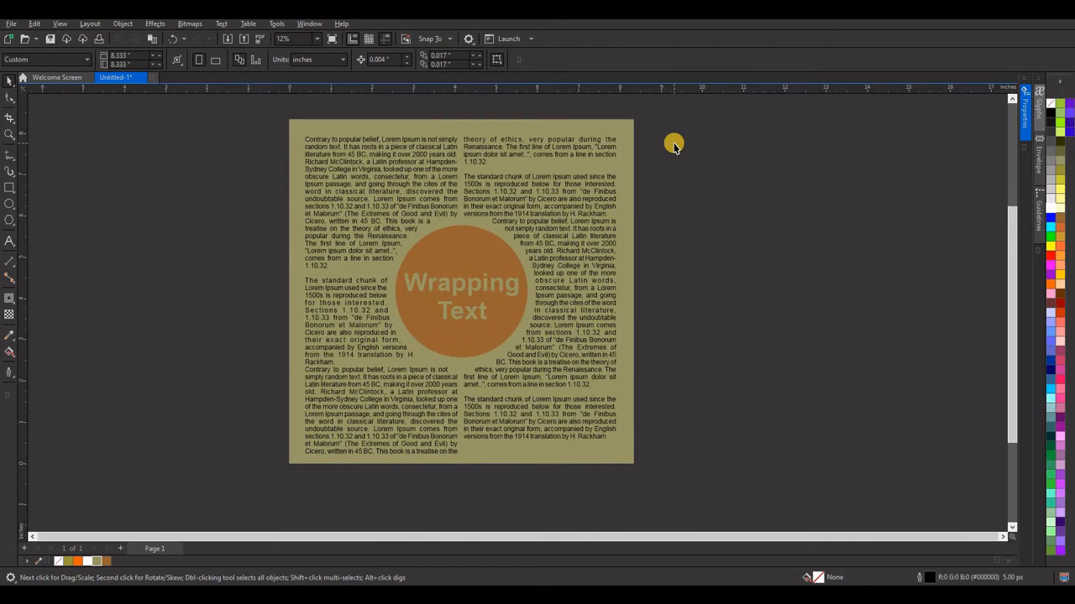
mouse_move(683, 102)
mouse_down()
mouse_move(674, 142)
mouse_move(182, 493)
mouse_move(739, 403)
mouse_up()
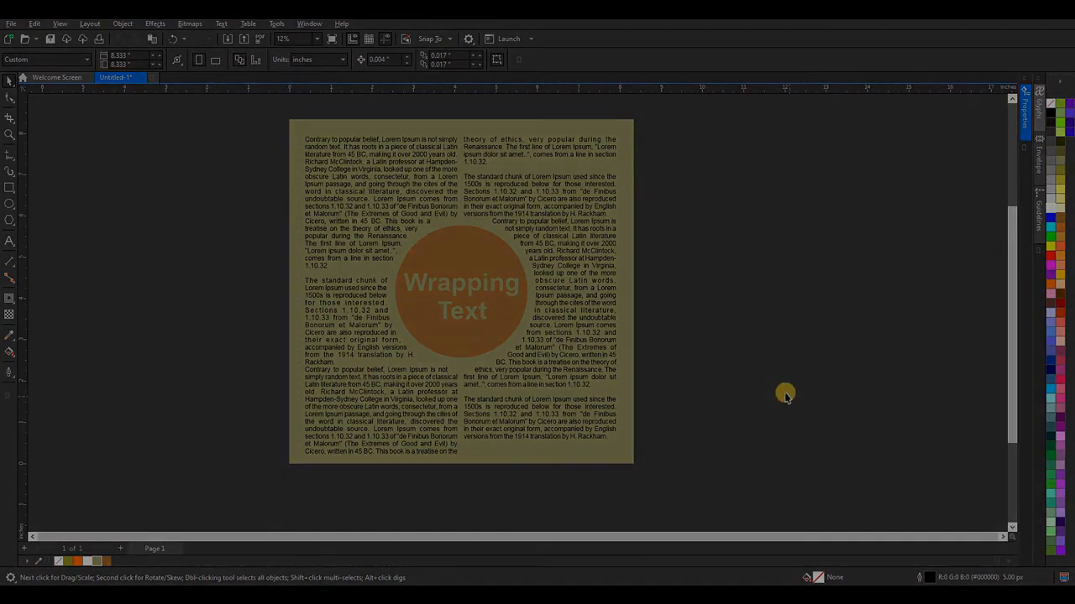